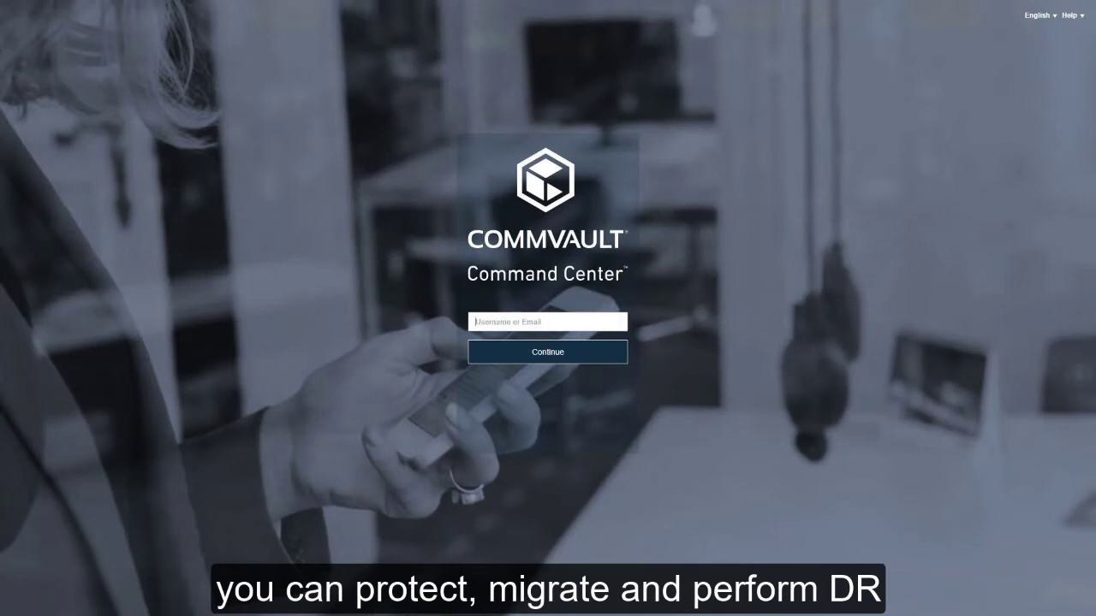
key(Return)
key(Return)
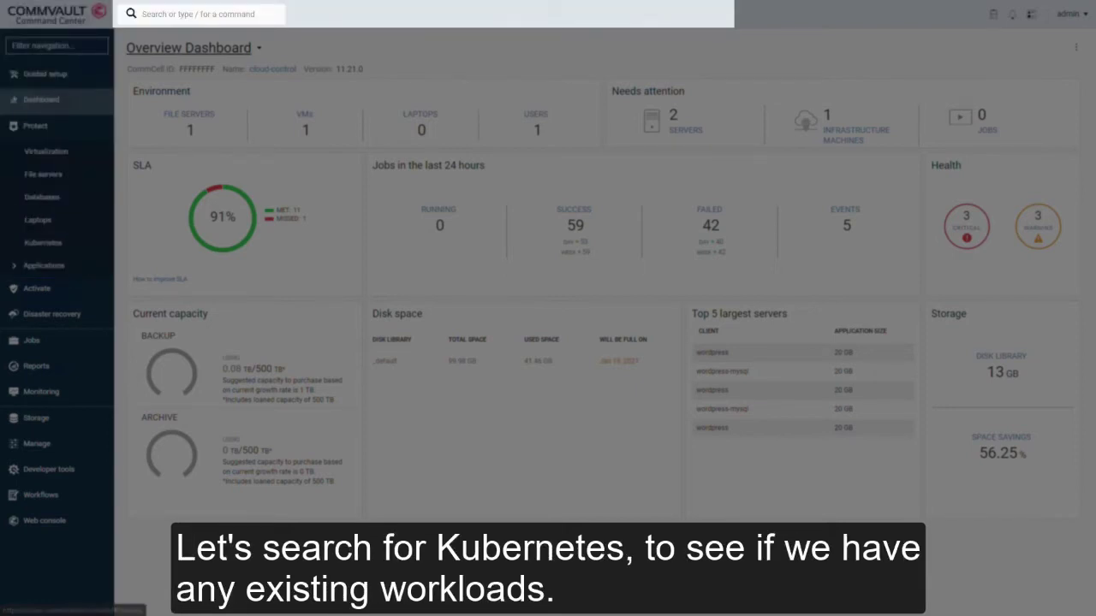
- Search for Kubernetes and open the Protect > Kubernetes > Clusters page
text(/)
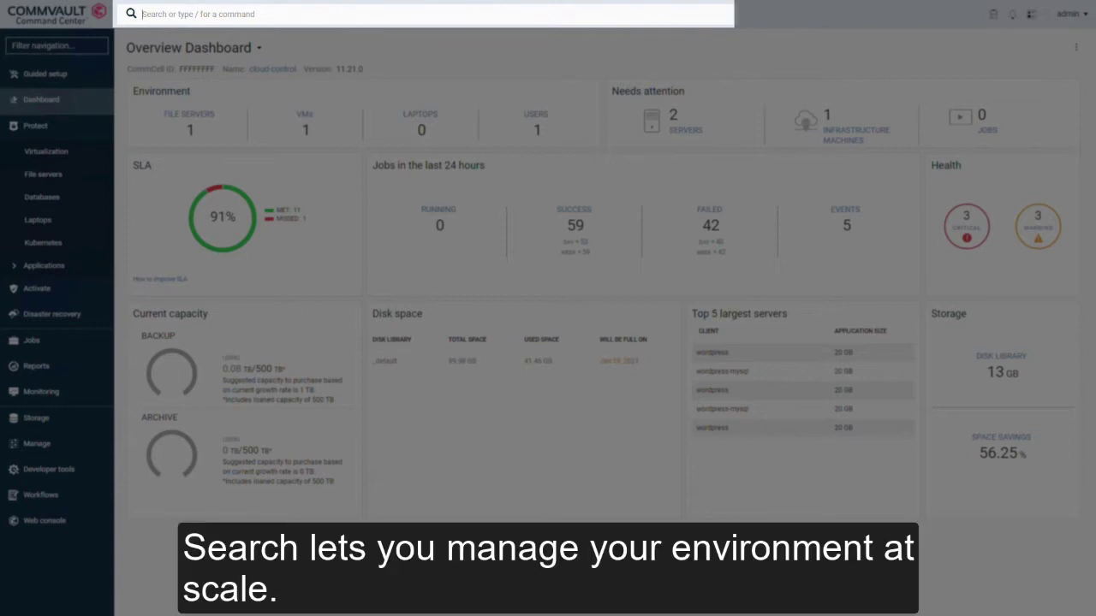
text(Kubernetes)
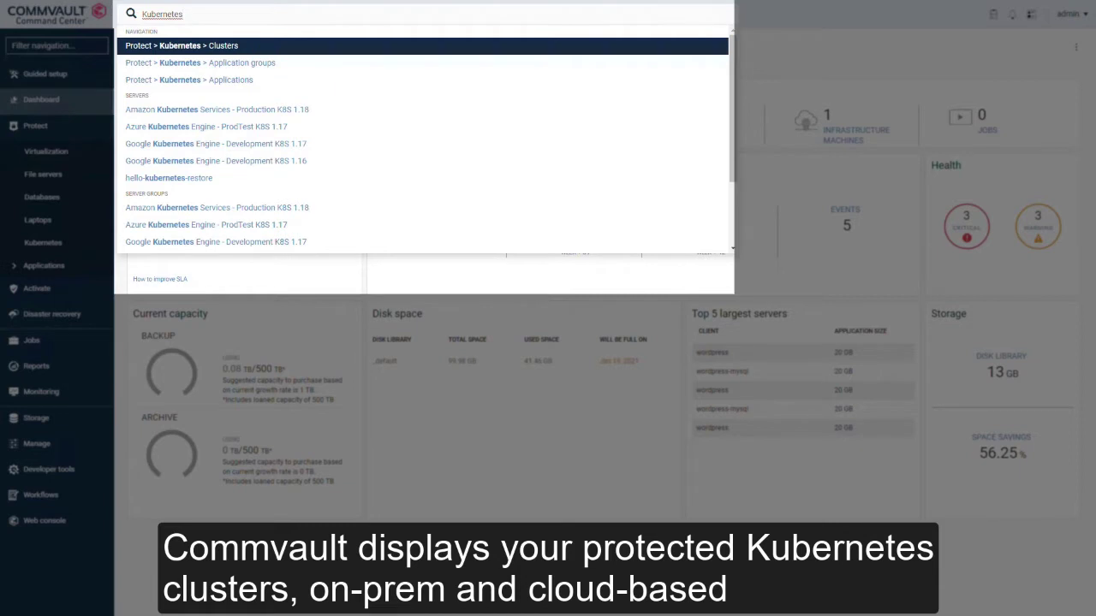
key(Down)
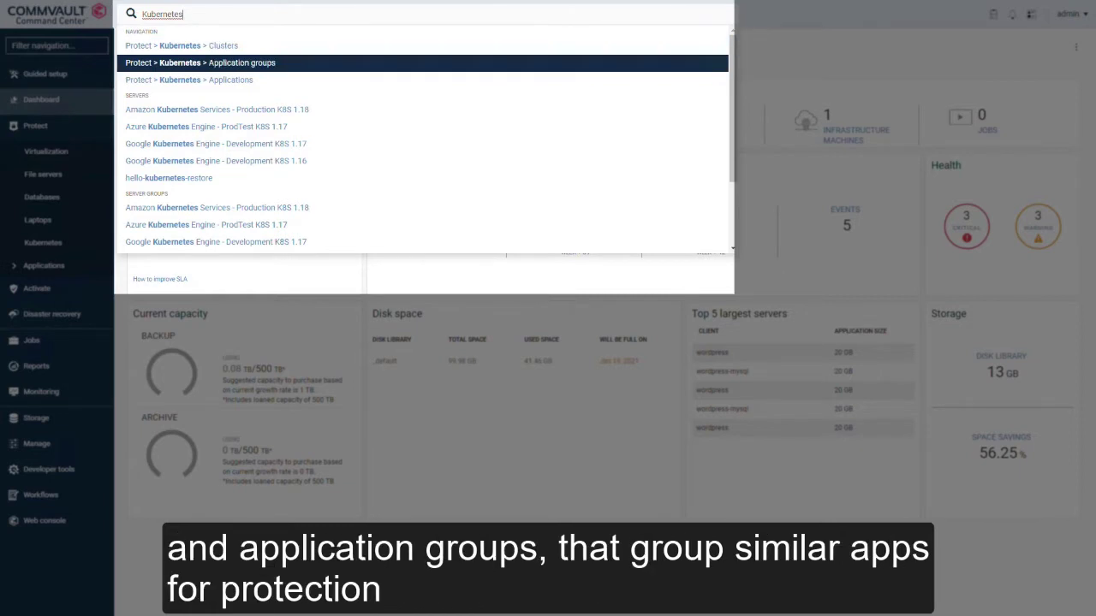
key(Down)
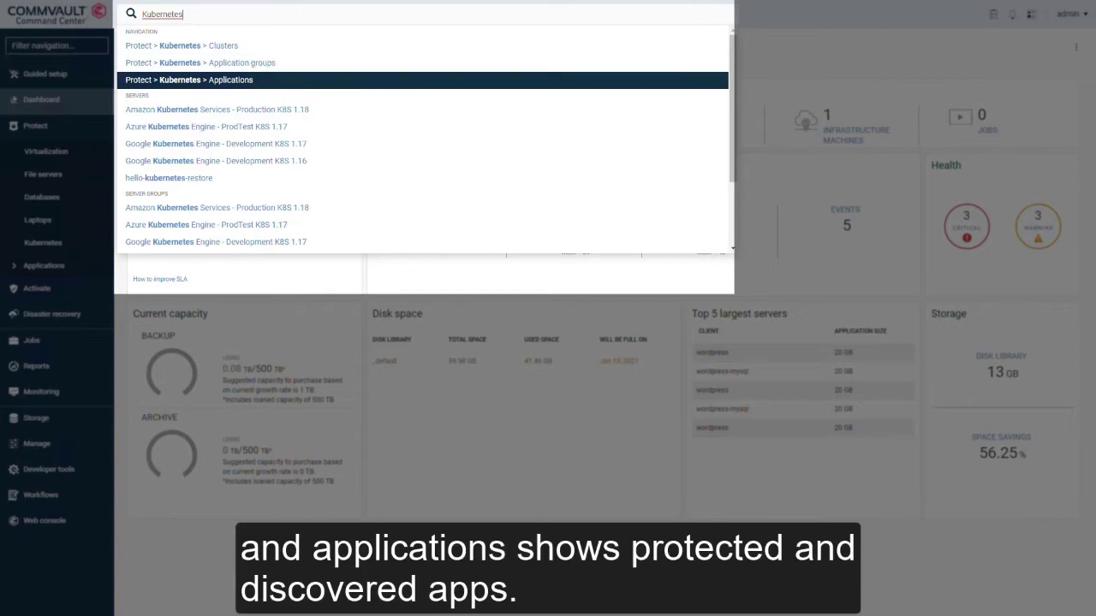
key(Up)
key(Up)
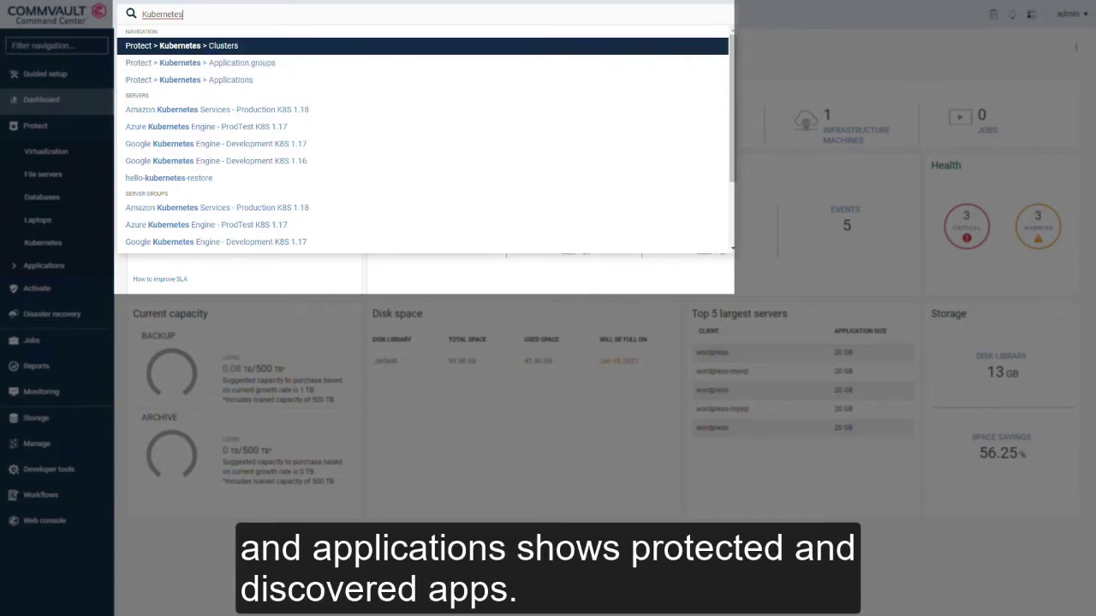
key(Return)
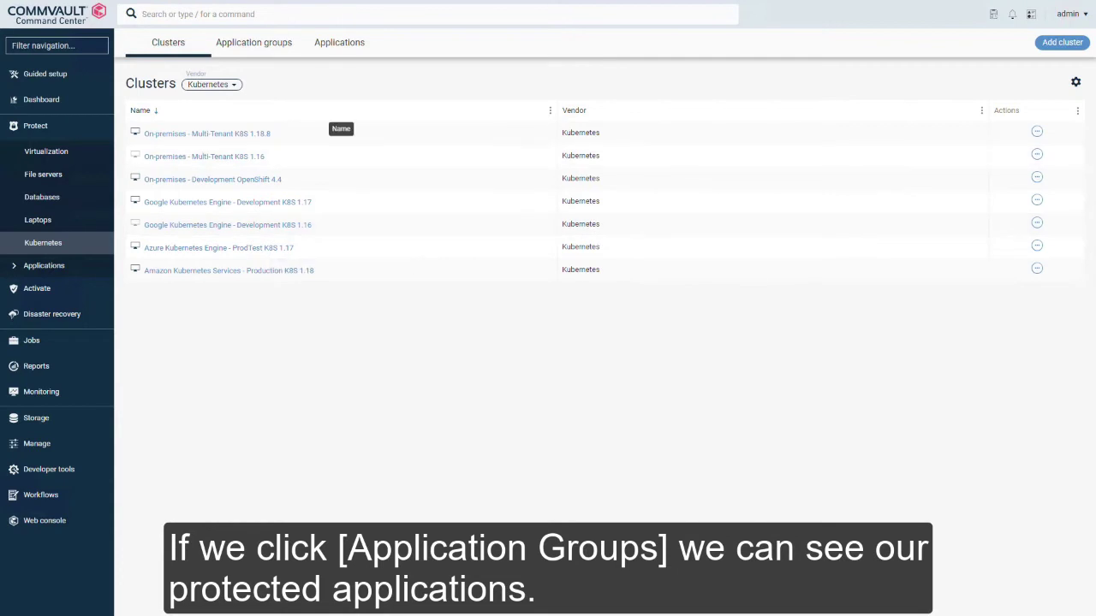
- Open the Development application group and restore from its Sep 7, 2:03 PM recovery point
click(253, 42)
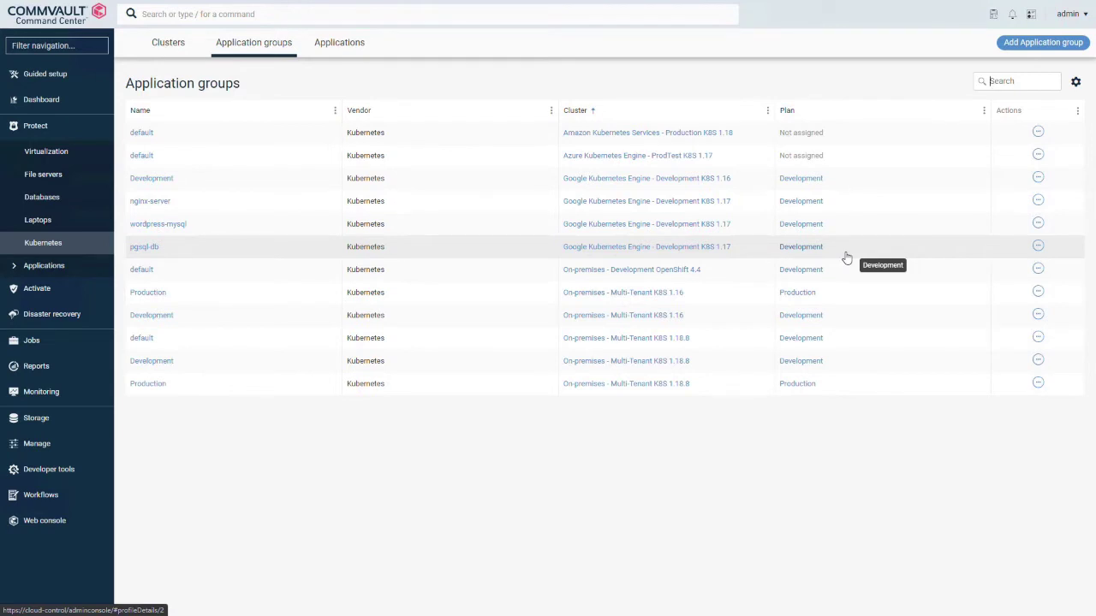
click(185, 365)
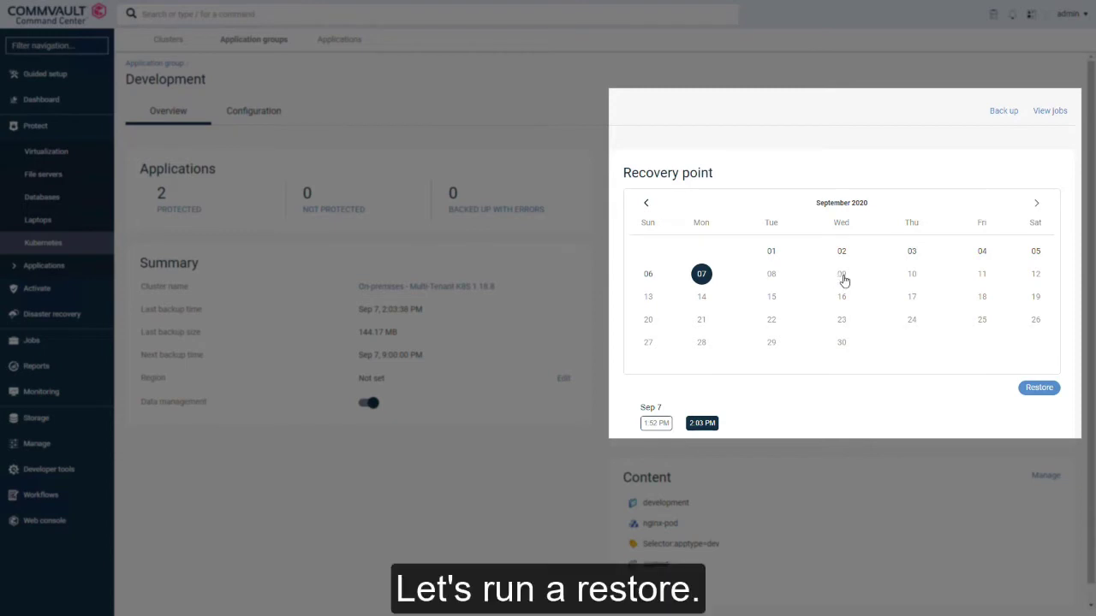
click(1030, 387)
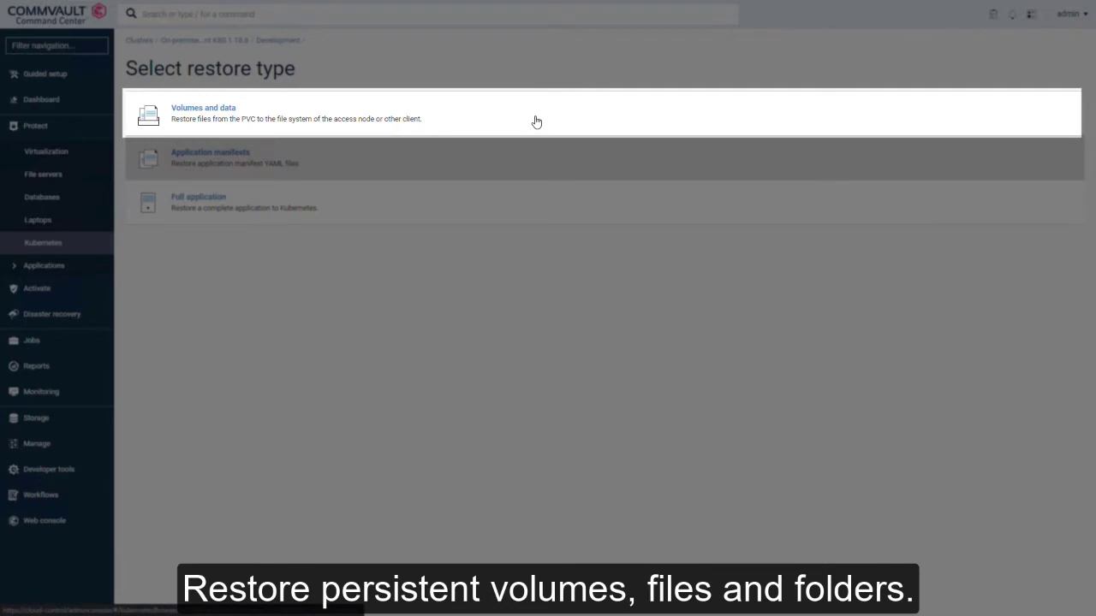
- Choose a Full application restore and select postgres-demo rather than nginx-pod
click(536, 122)
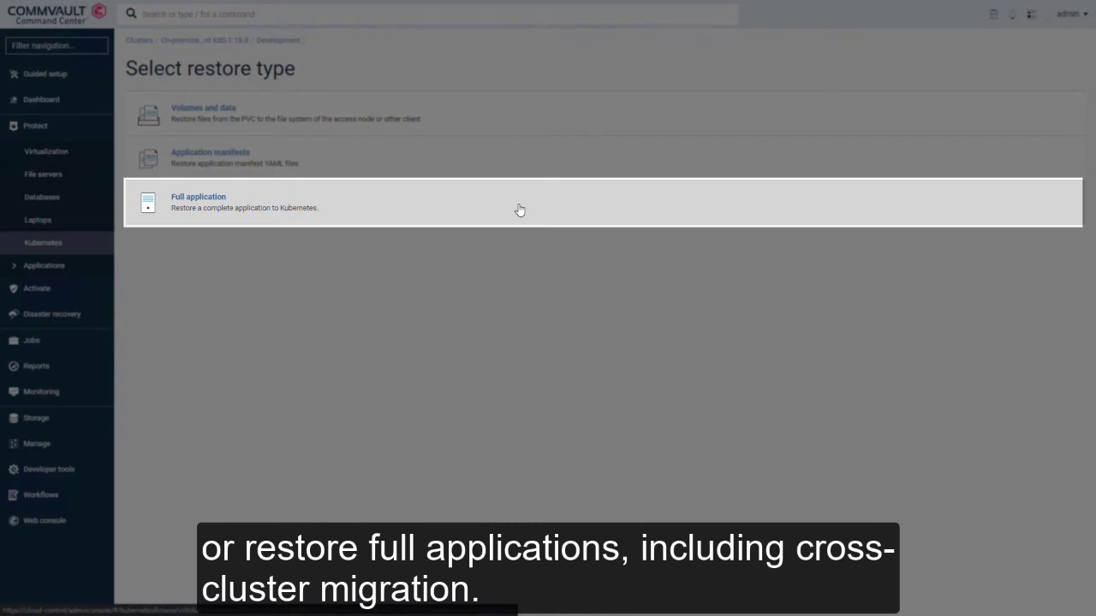
click(520, 209)
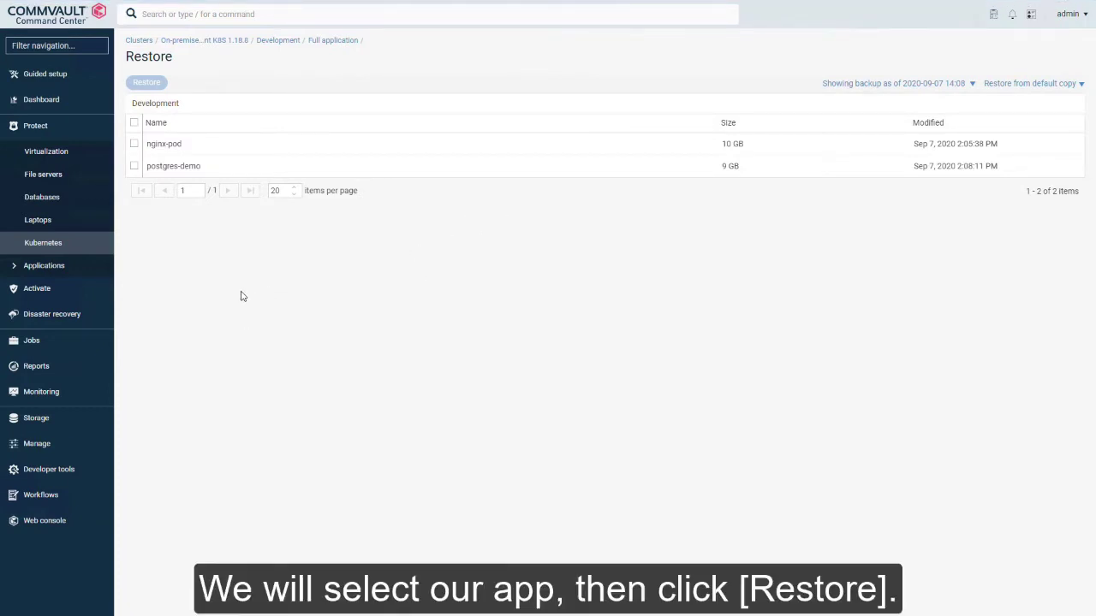
click(135, 166)
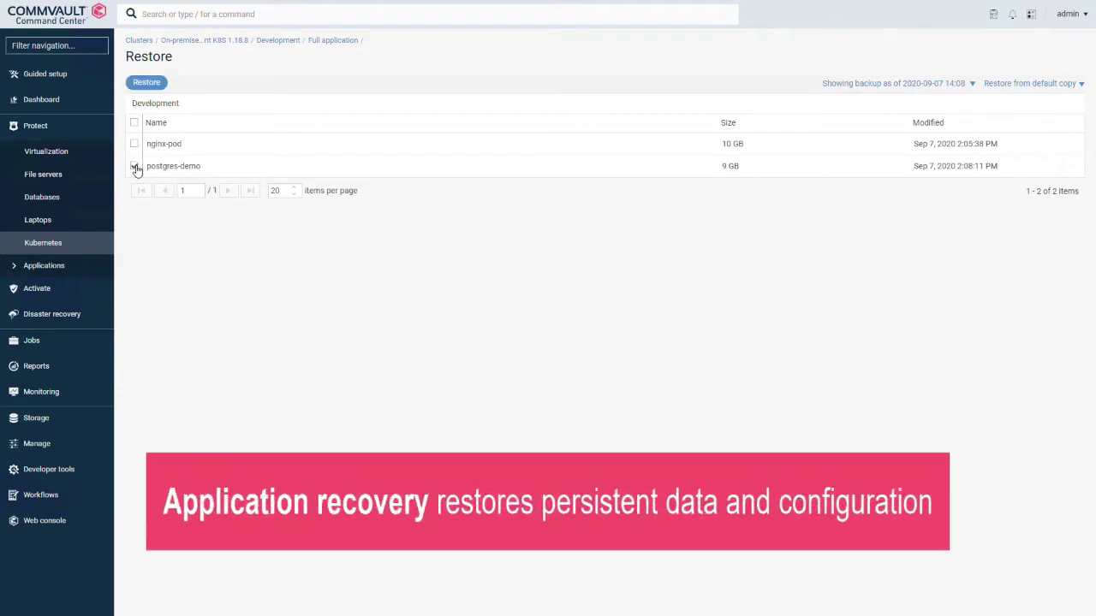
- Choose an out-of-place restore and rename the application to postgres-restore
click(159, 86)
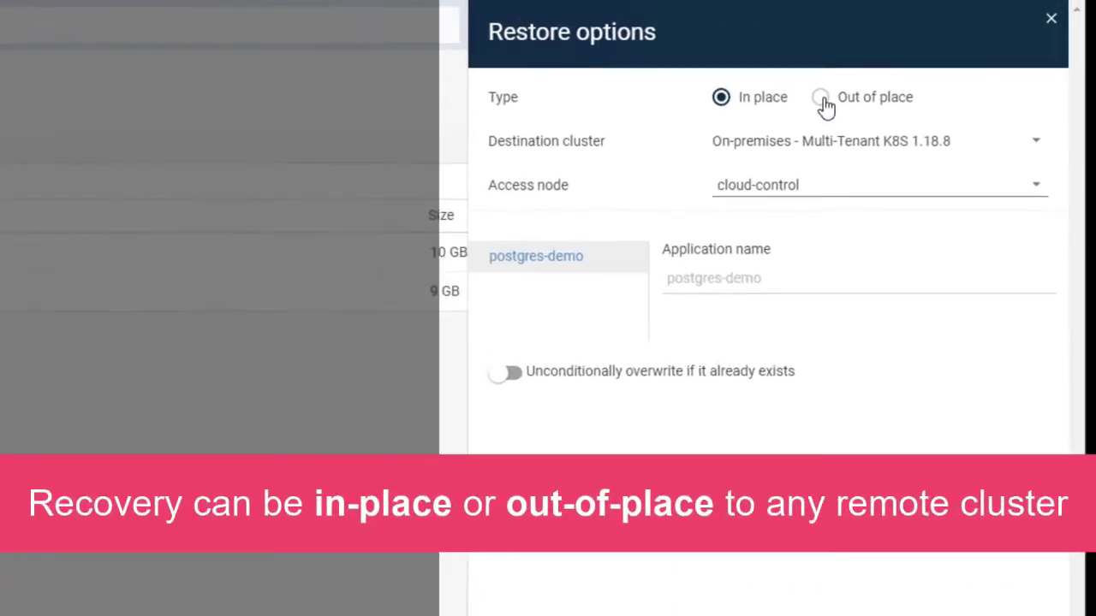
click(820, 101)
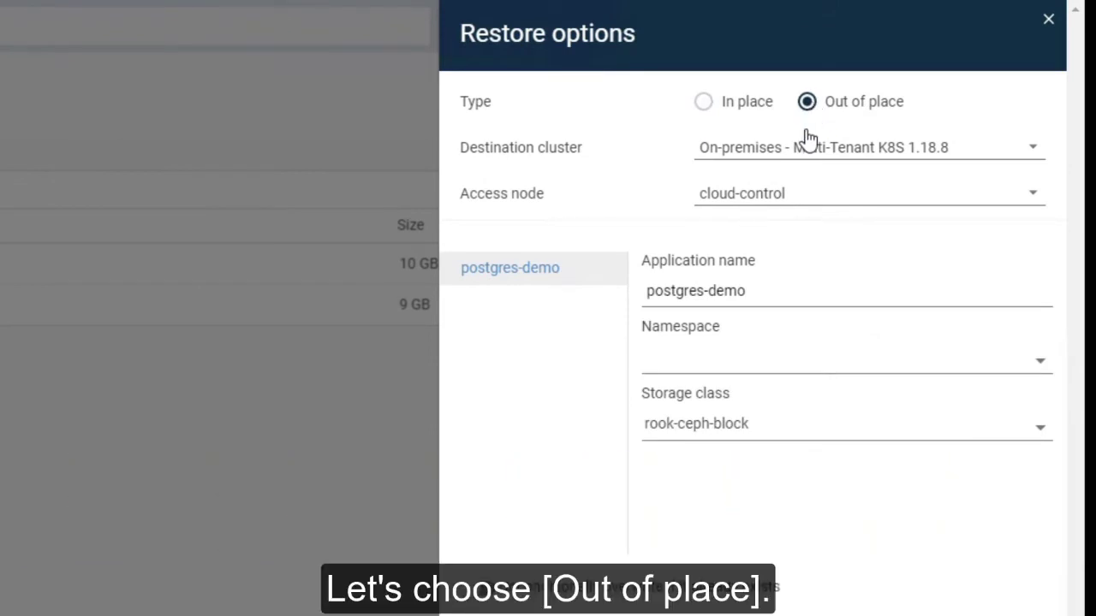
click(769, 290)
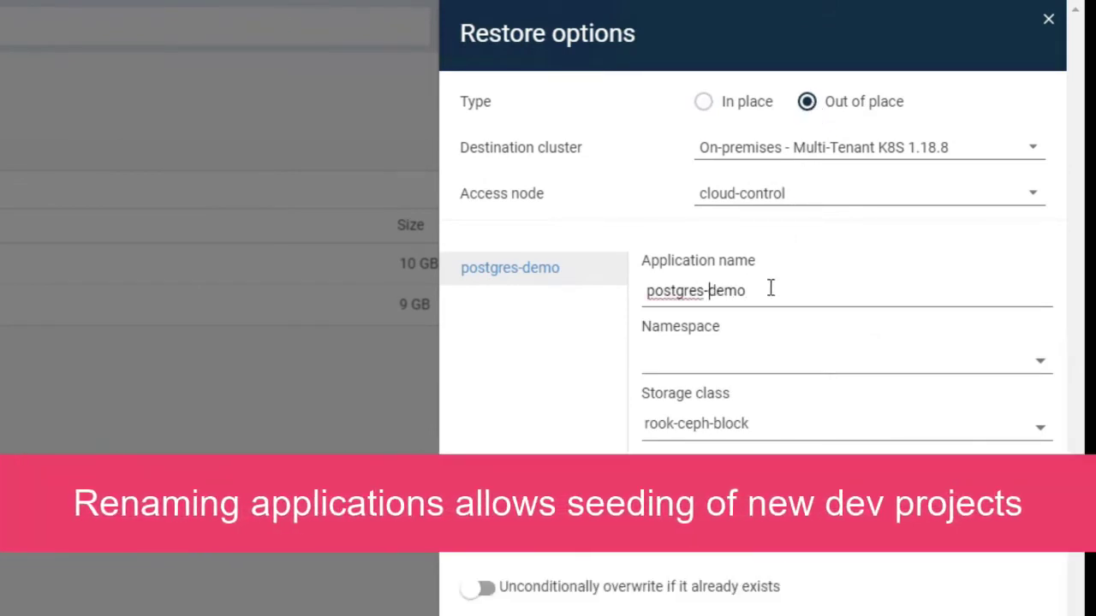
double_click(772, 290)
text(restore)
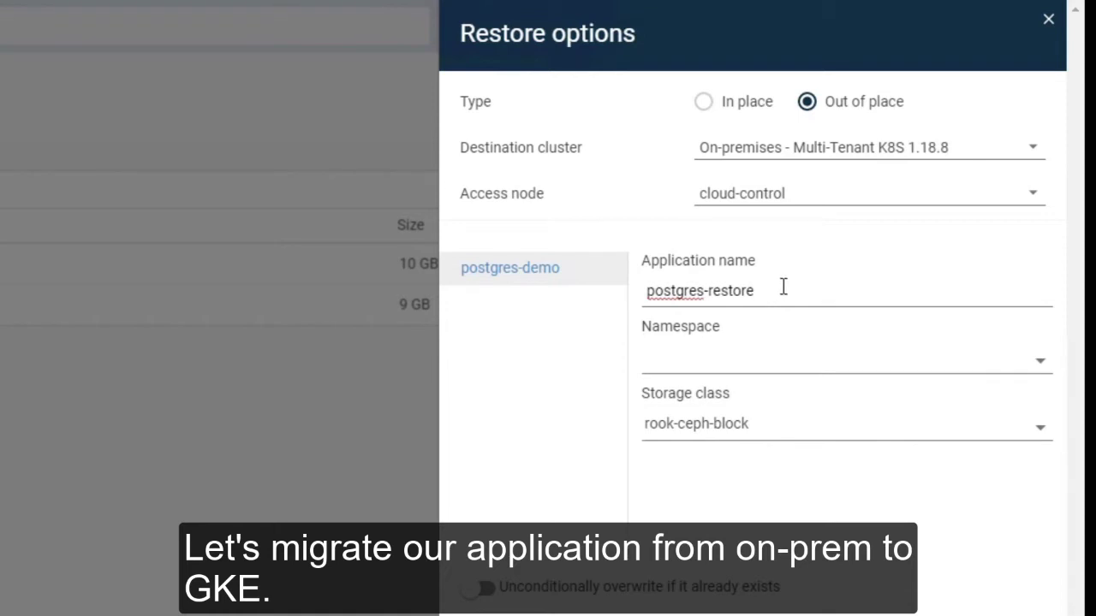
- Target GKE Development K8S 1.17, namespace development, storage class singlewriter-standard
click(975, 161)
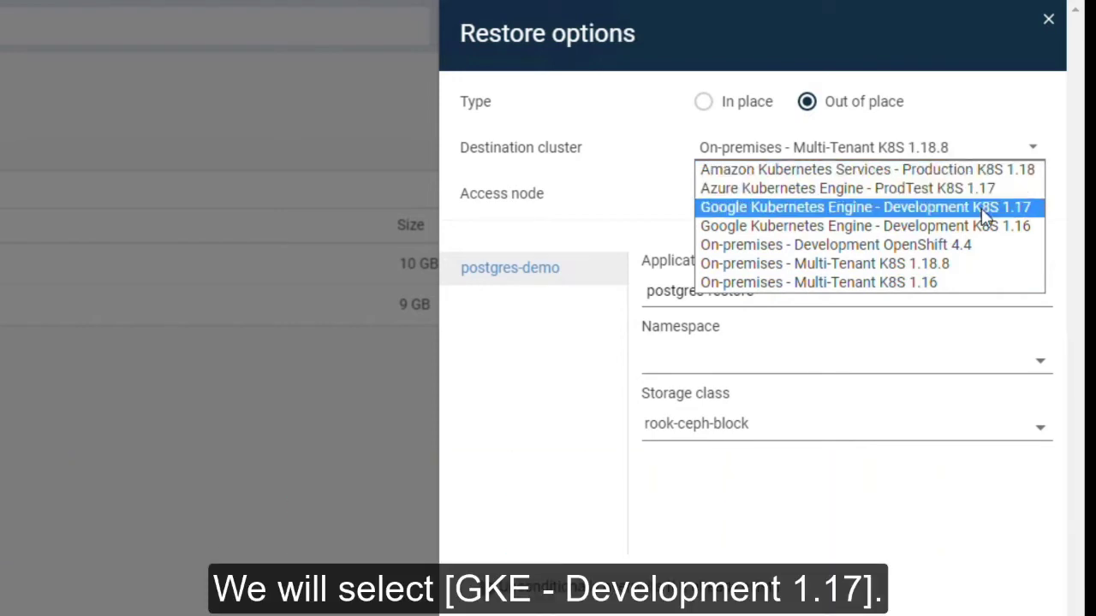
click(983, 212)
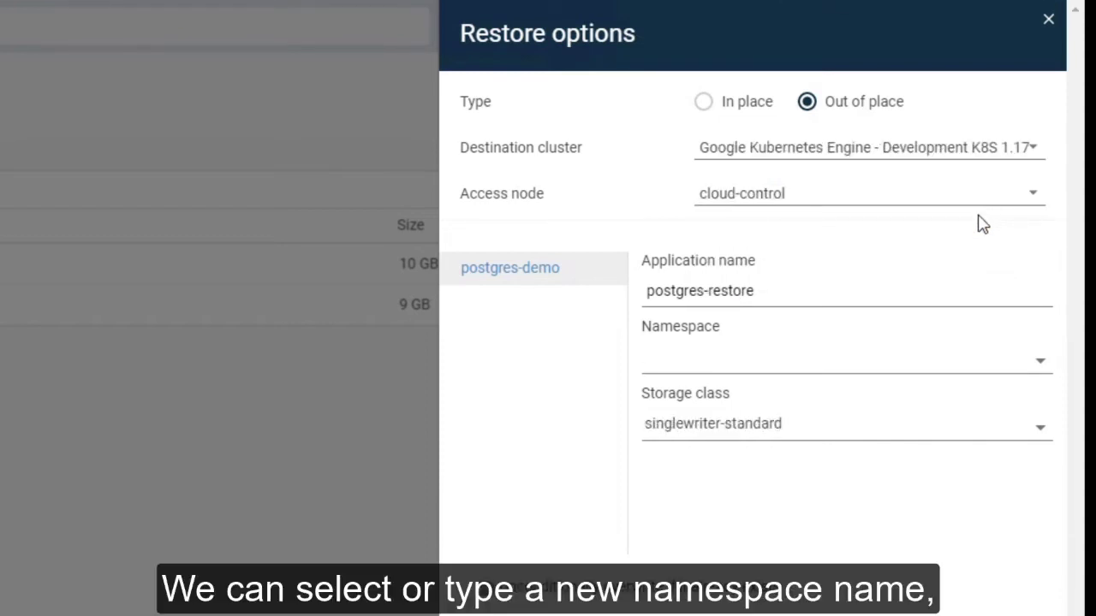
click(974, 367)
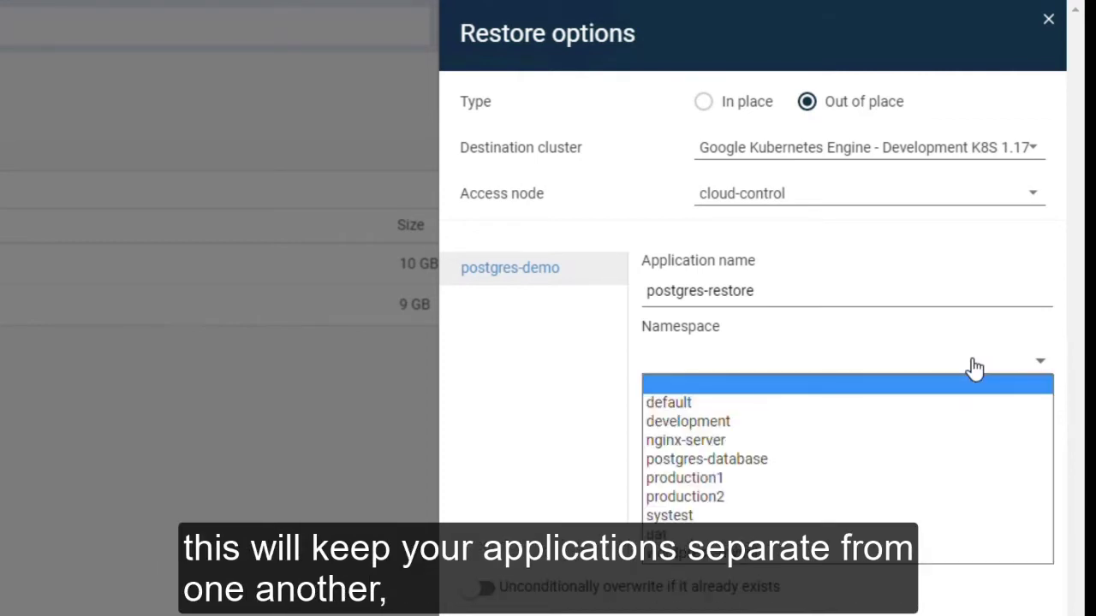
key(Down)
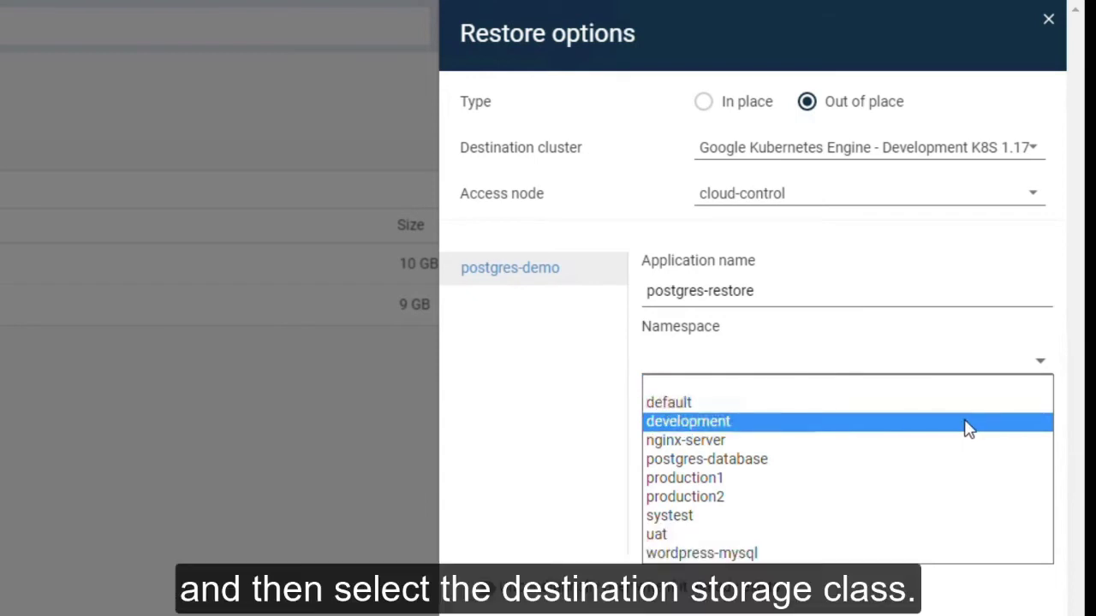
click(966, 428)
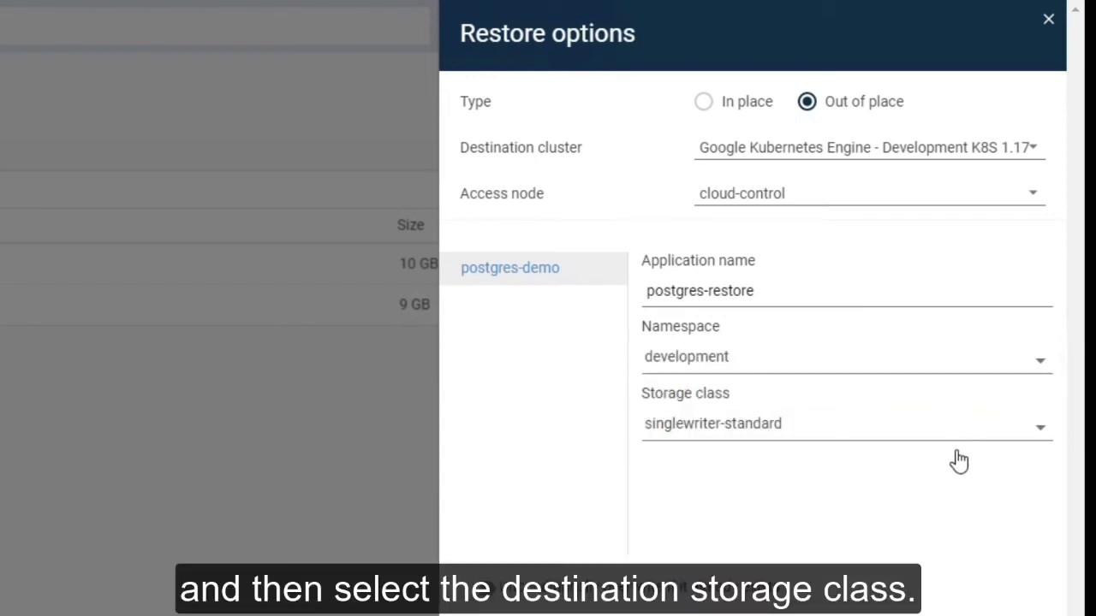
click(966, 437)
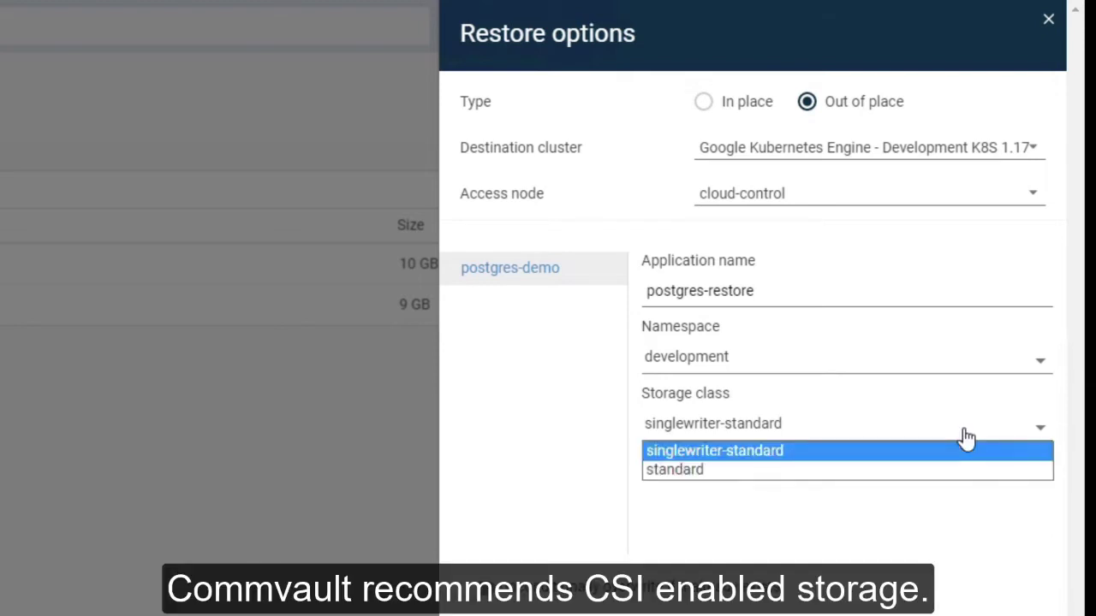
click(959, 452)
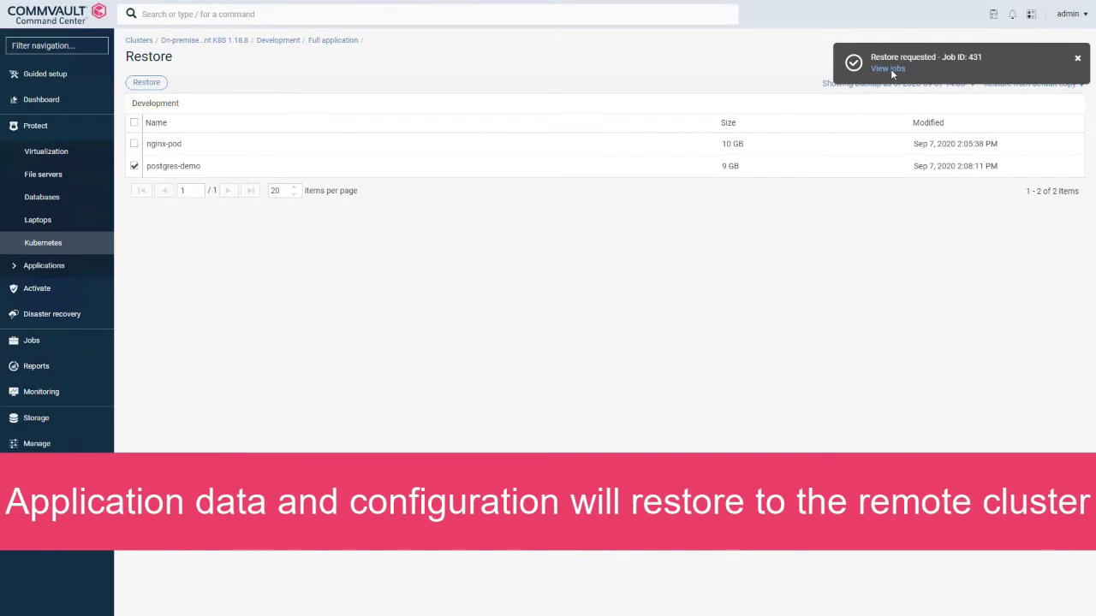
- Open restore job 431's details from the Restore requested notification
click(890, 74)
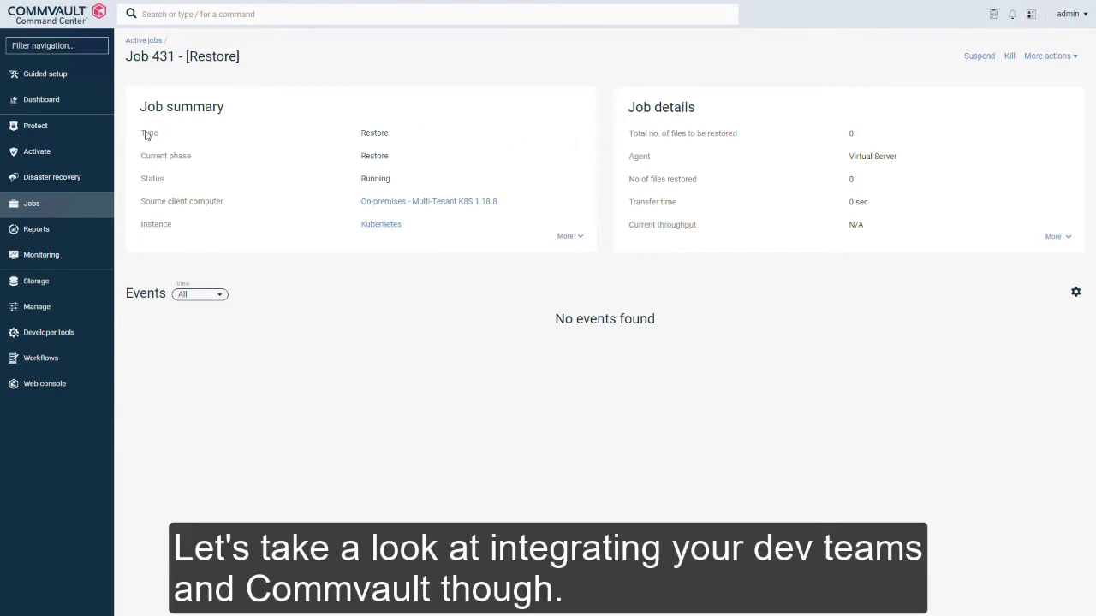
- Go to the On-premises Multi-Tenant K8S 1.18.8 cluster's Development application group
click(89, 133)
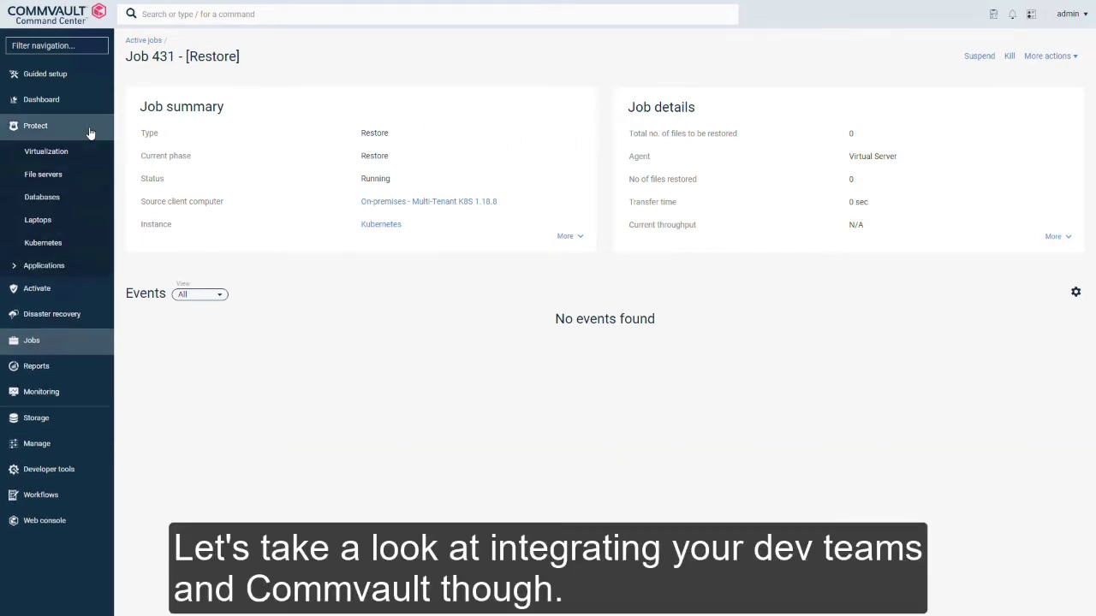
click(79, 246)
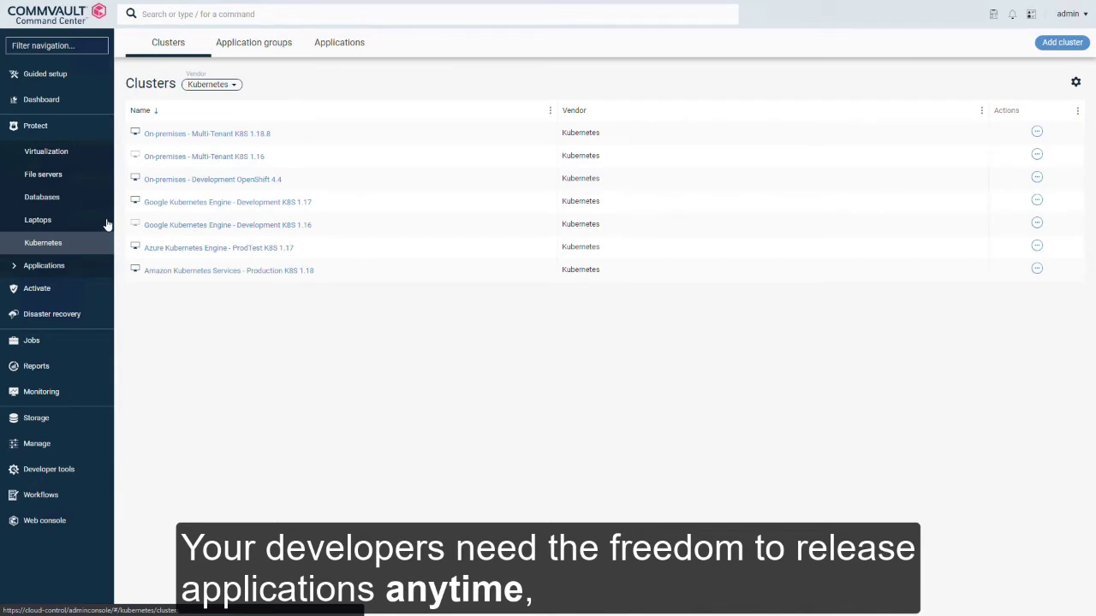
click(198, 135)
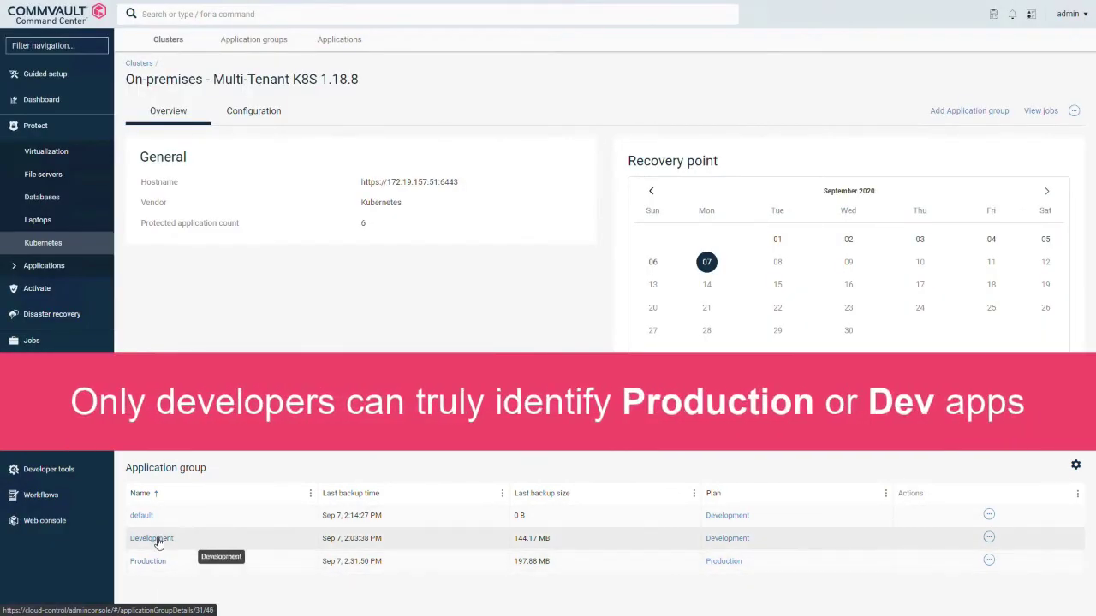
click(159, 539)
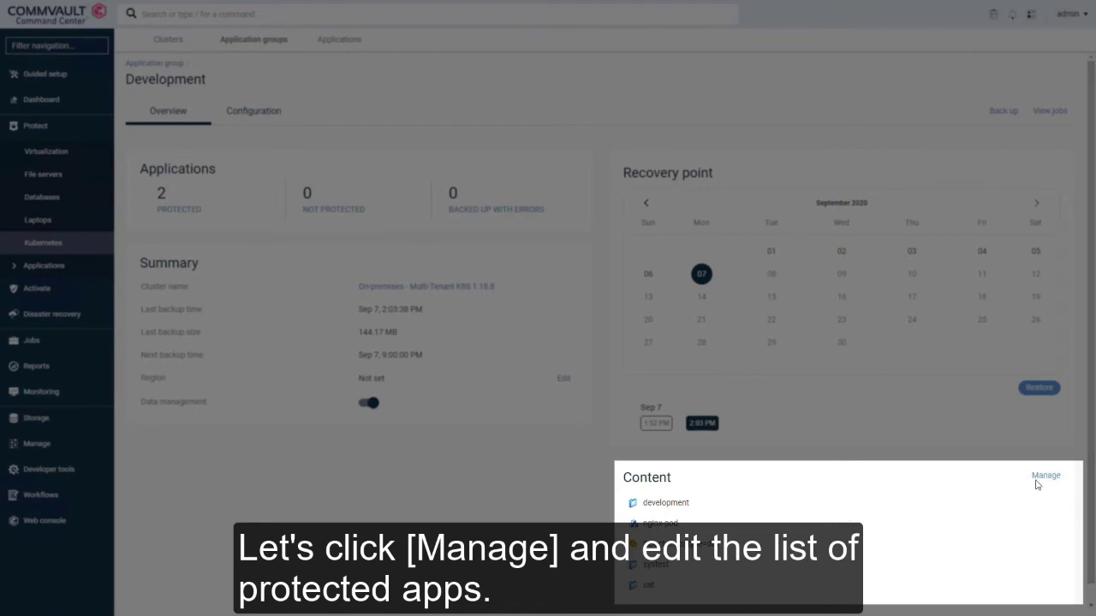
- Open the Development group's content editor from the Content panel's Manage link
click(1038, 480)
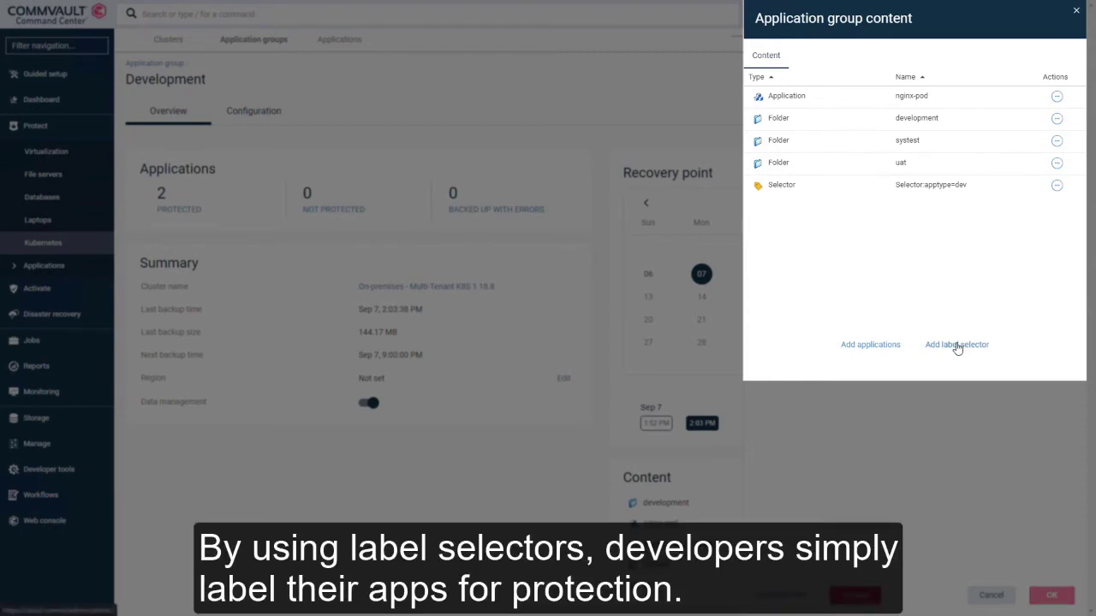
- Add a class=development label selector to the Development group content
click(958, 346)
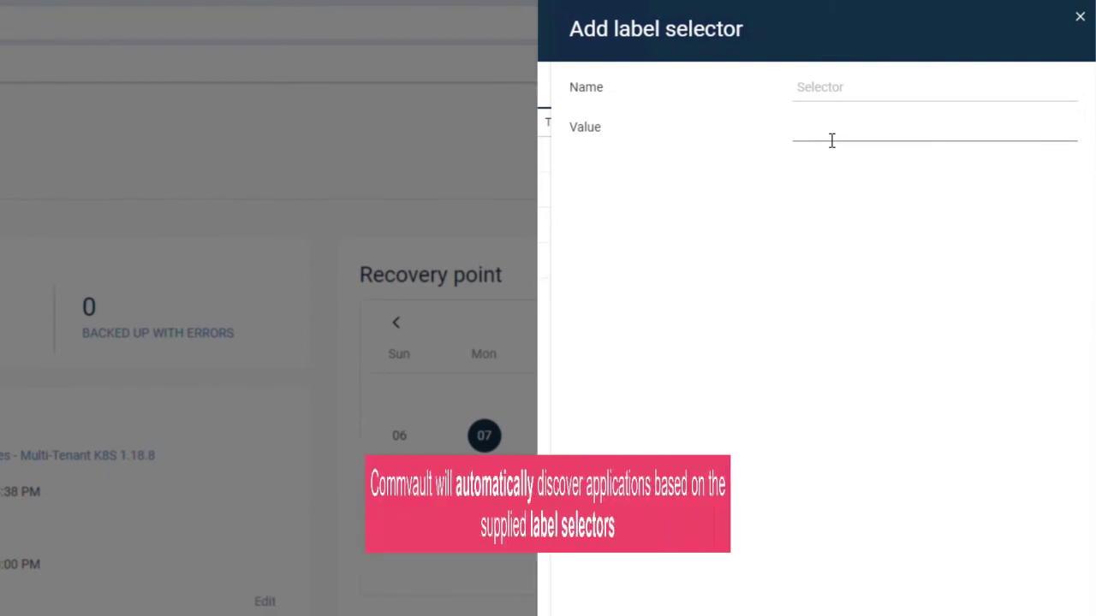
click(831, 140)
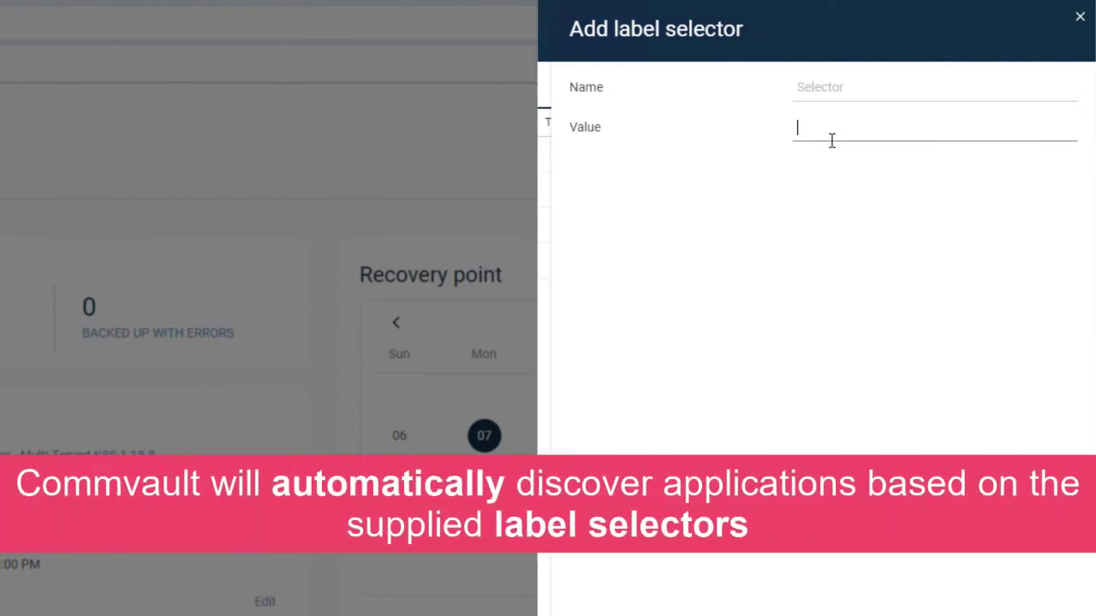
text(class=development)
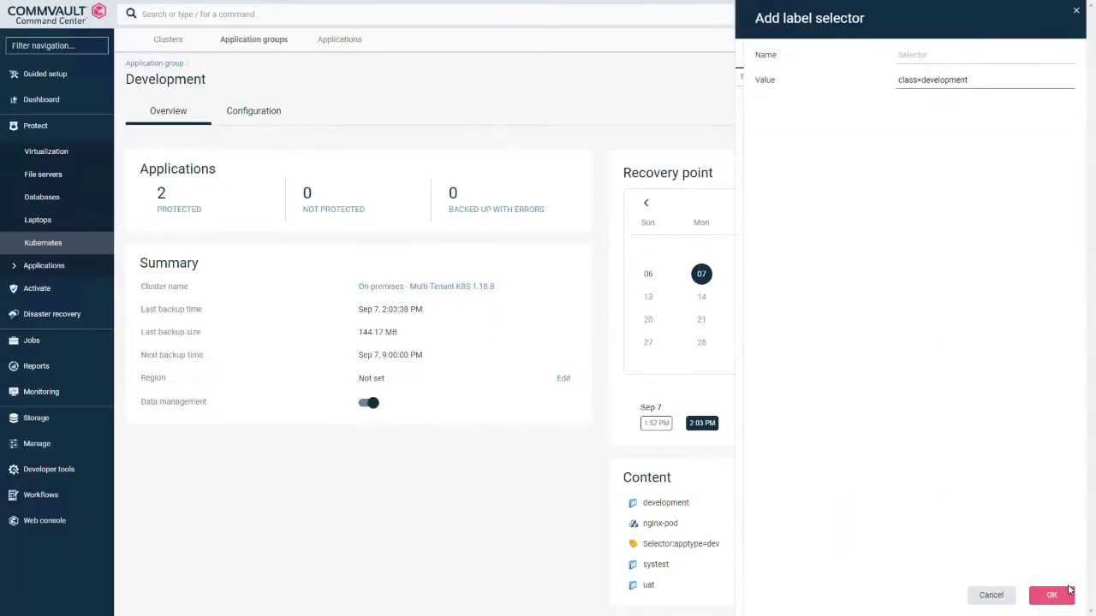
click(1049, 594)
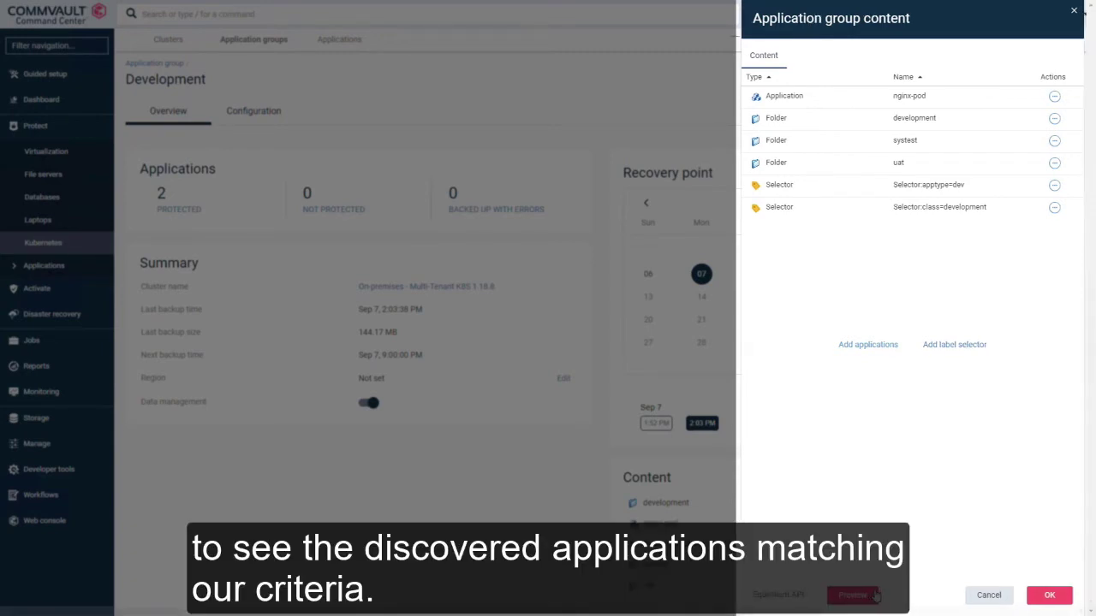
click(856, 595)
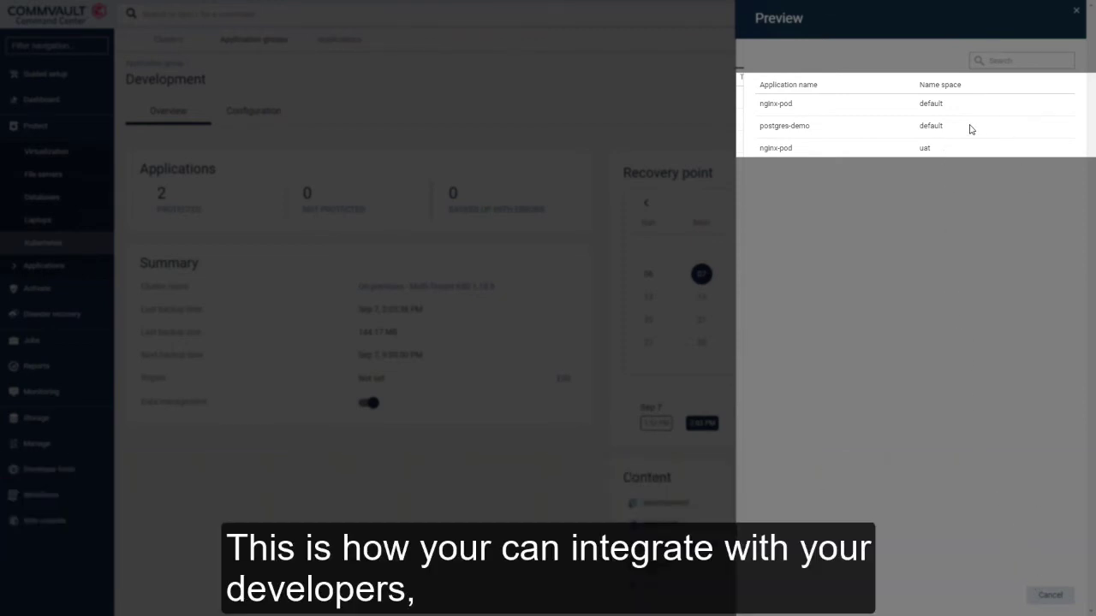
click(1042, 600)
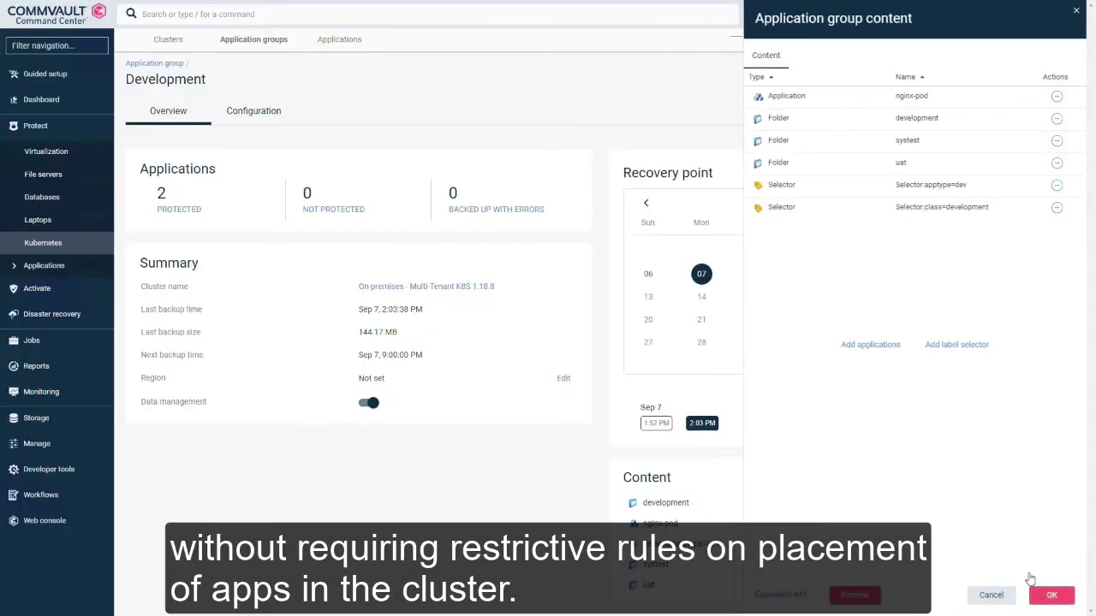
- Save the content changes and view quick status of running restore job 431
click(1041, 597)
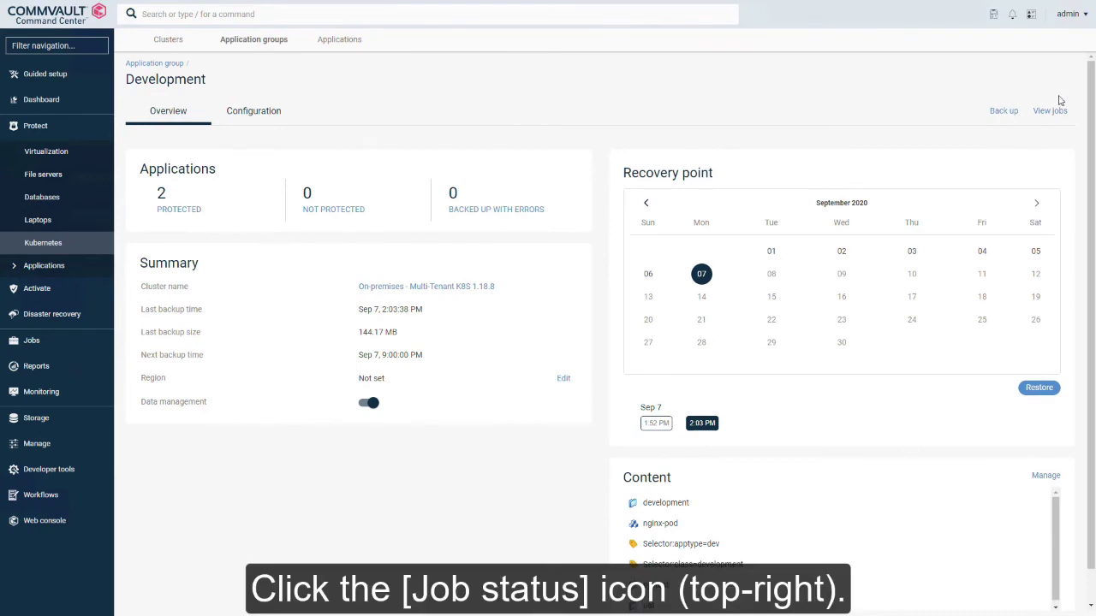
click(994, 17)
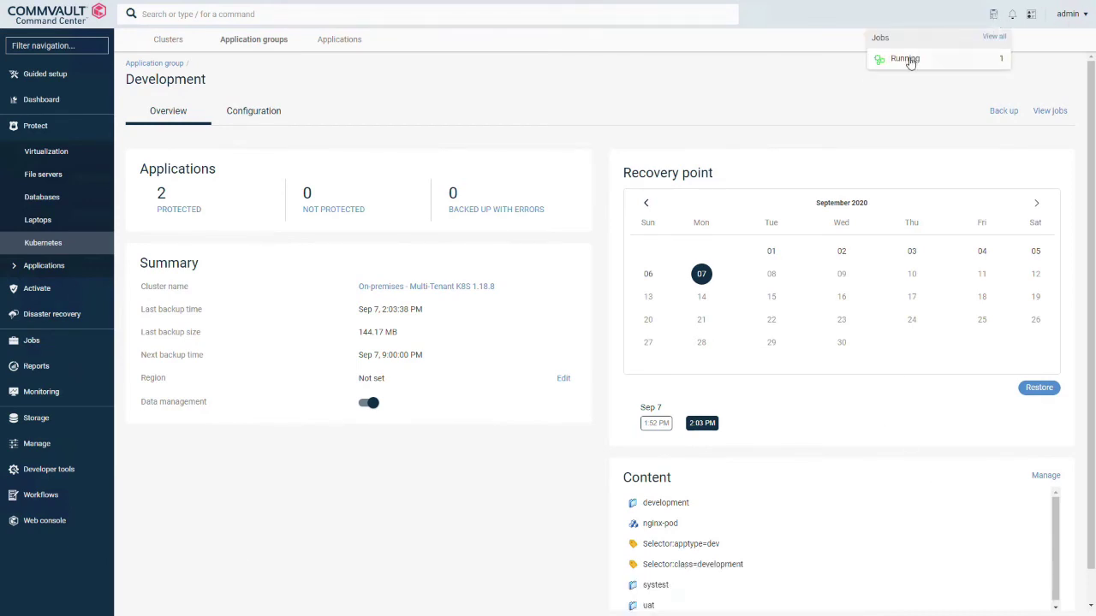
click(989, 39)
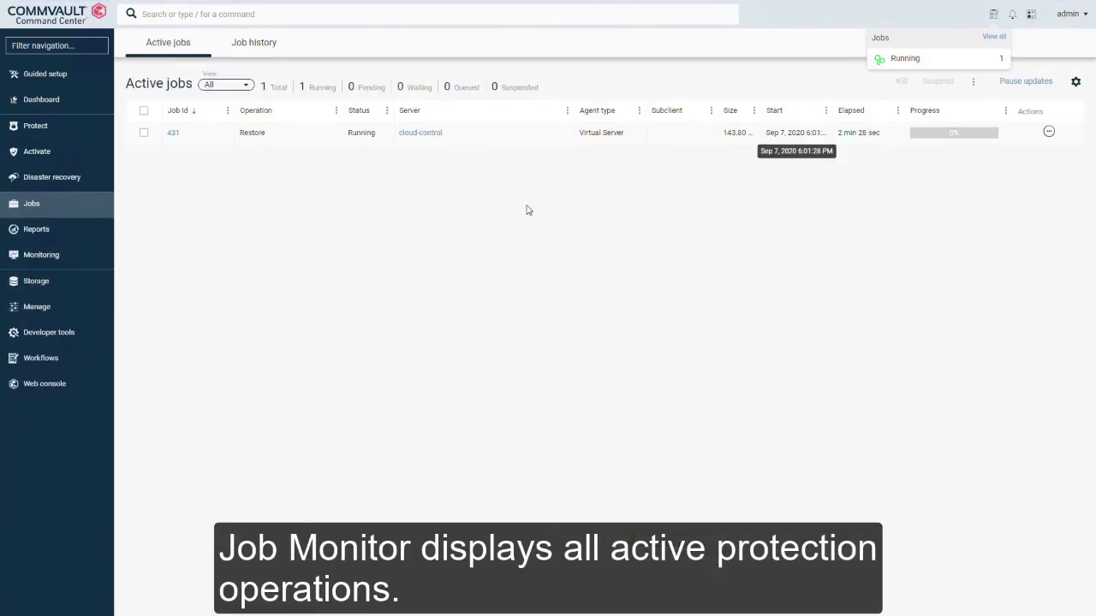
click(173, 134)
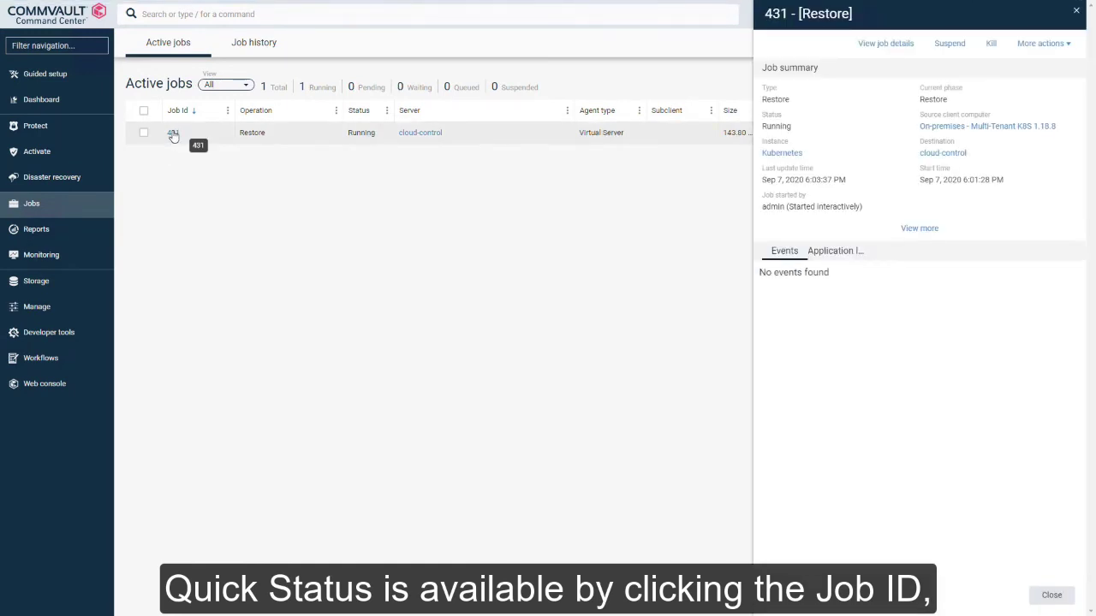
- Review restore job 431's expanded details and application list, then return to Active jobs
click(874, 47)
click(563, 240)
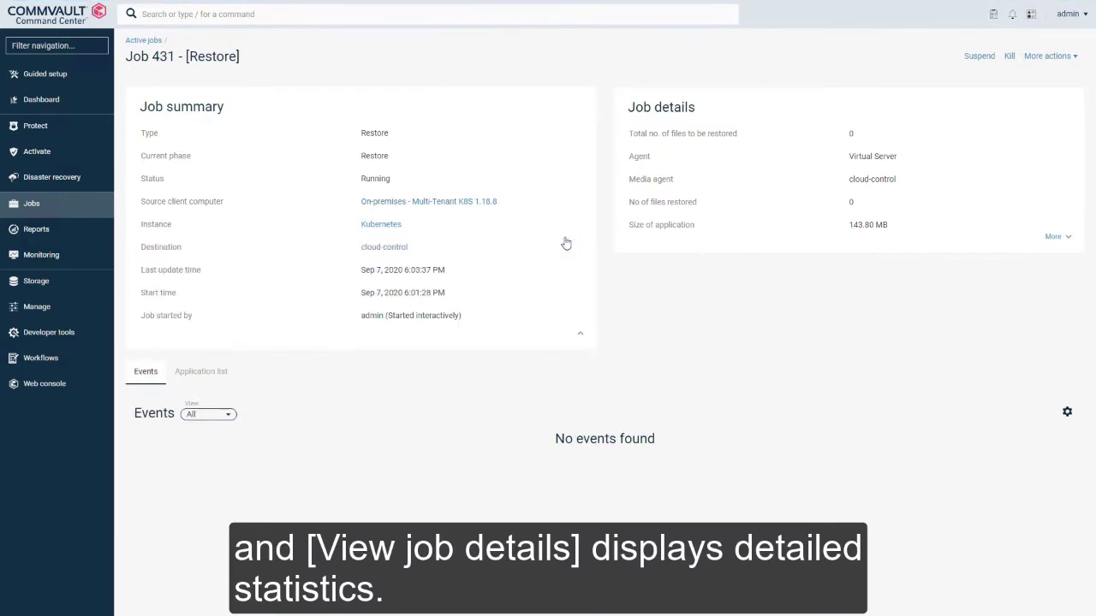
click(1053, 237)
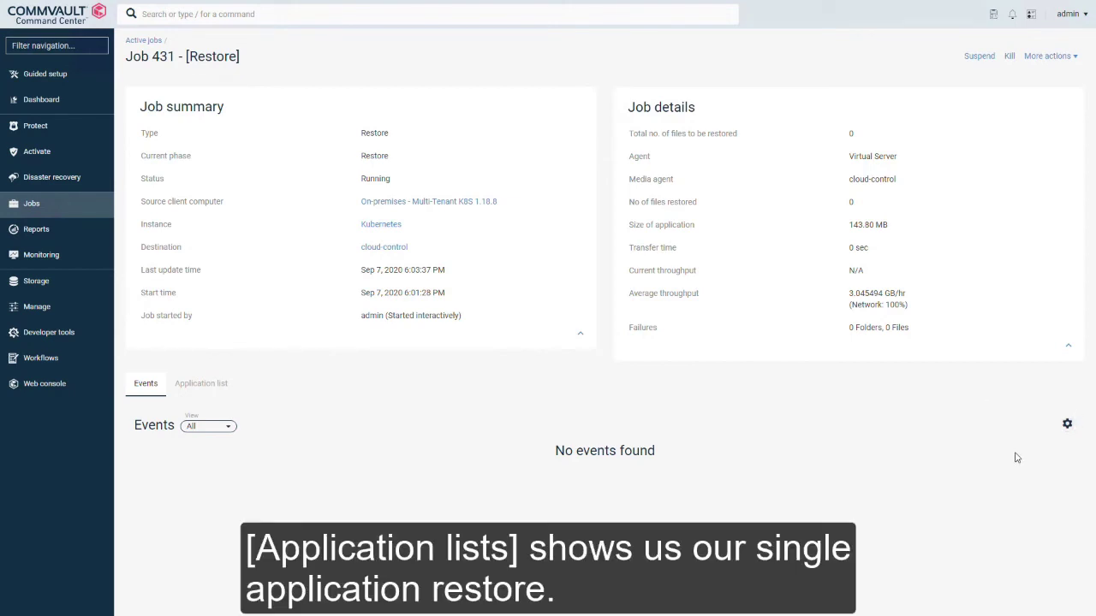
click(216, 387)
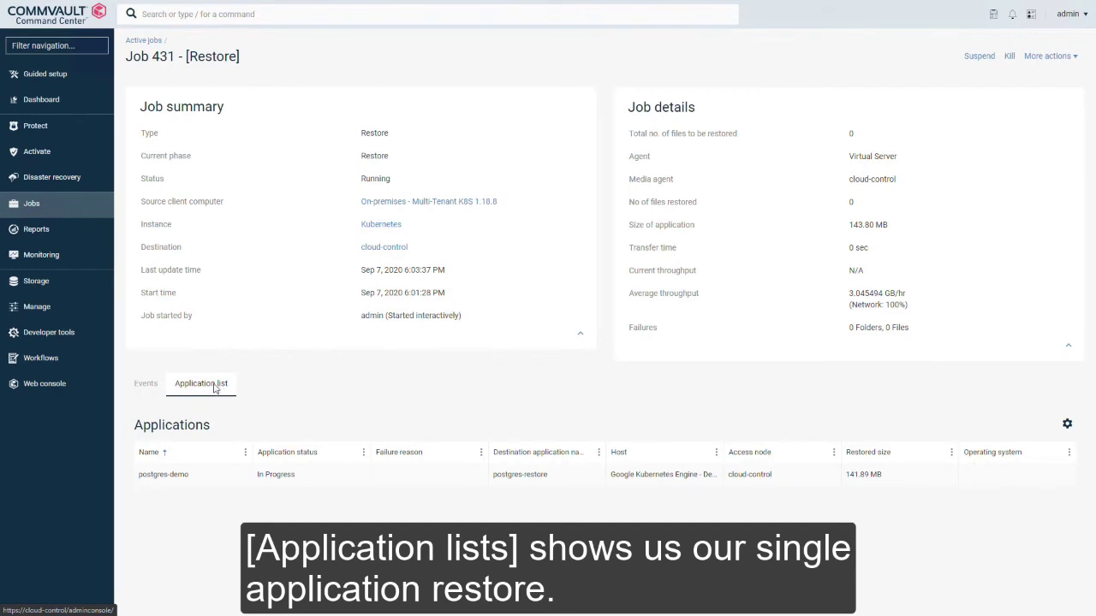
click(141, 41)
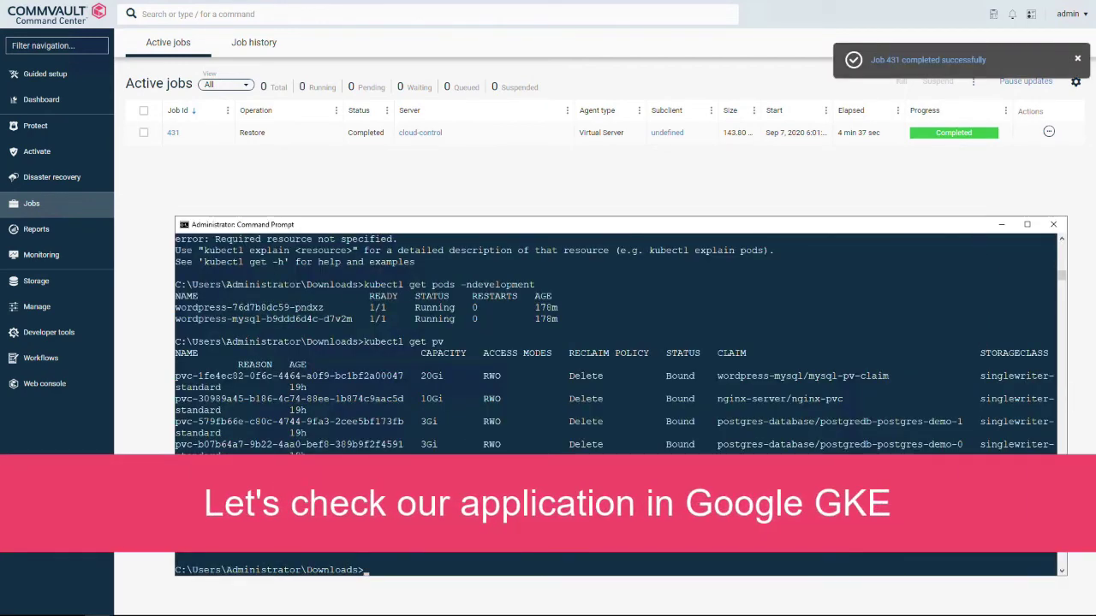
- List the GKE cluster's nodes with kubectl get nodes
text(clear)
key(Return)
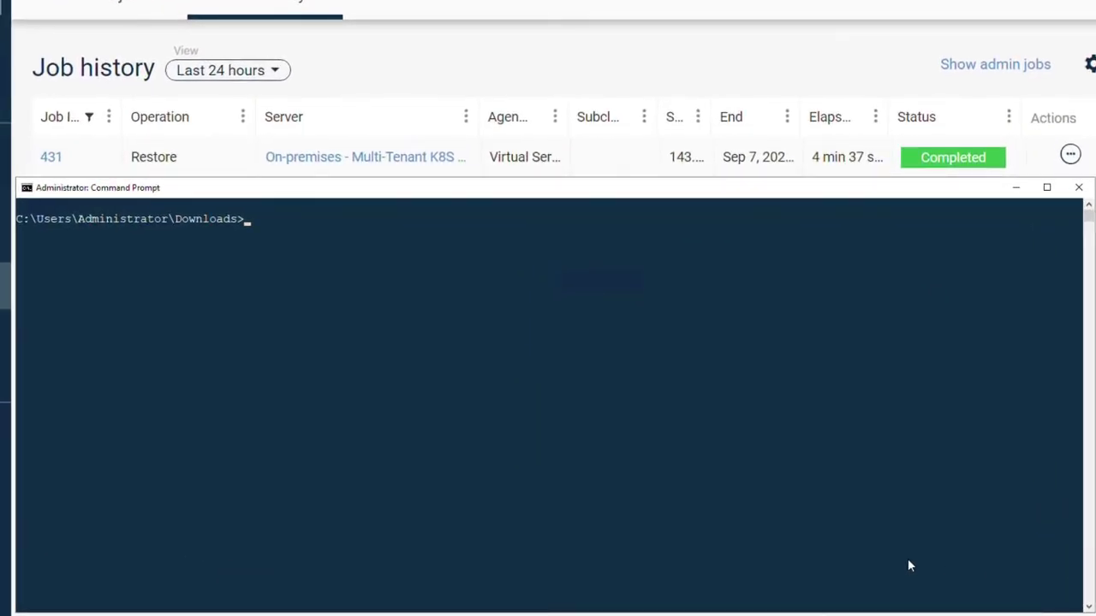
click(909, 563)
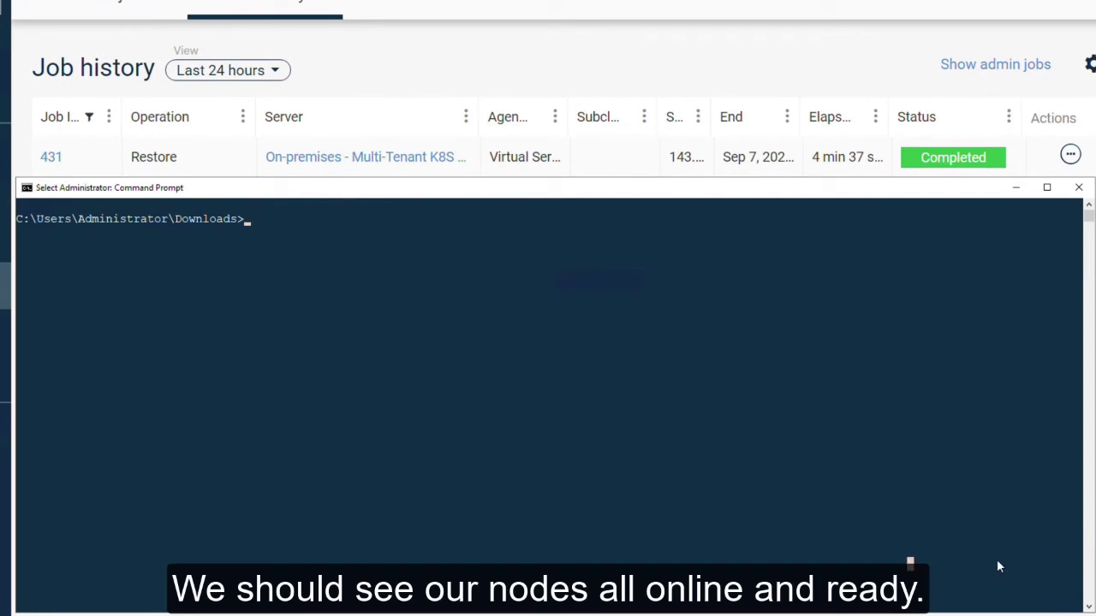
text(kubectl get nodes)
key(Return)
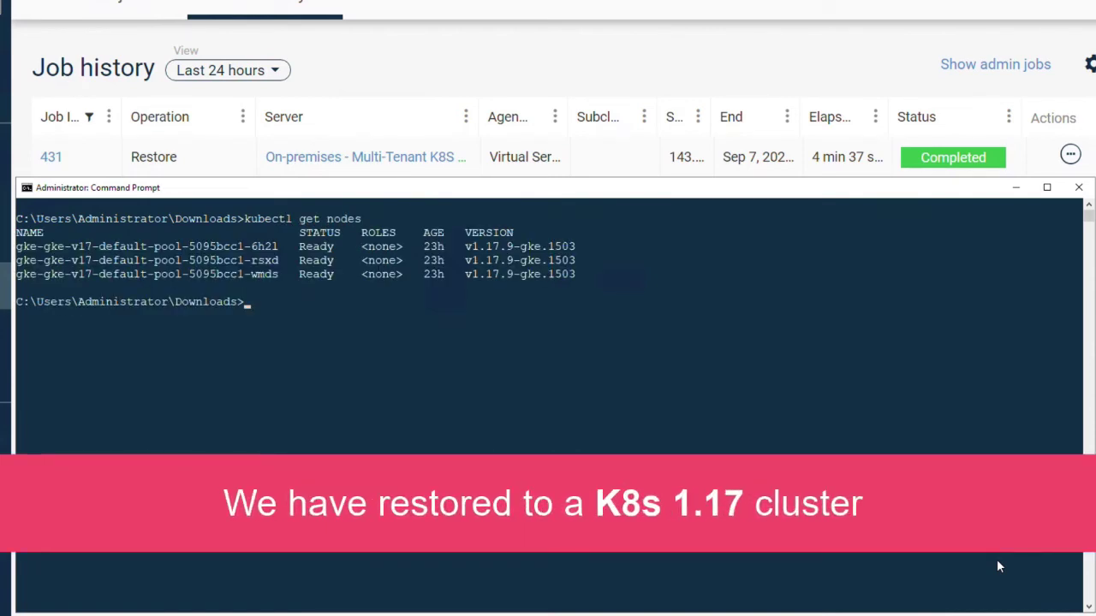
- Clear the console and list the pods in the development namespace
text(cls)
key(Return)
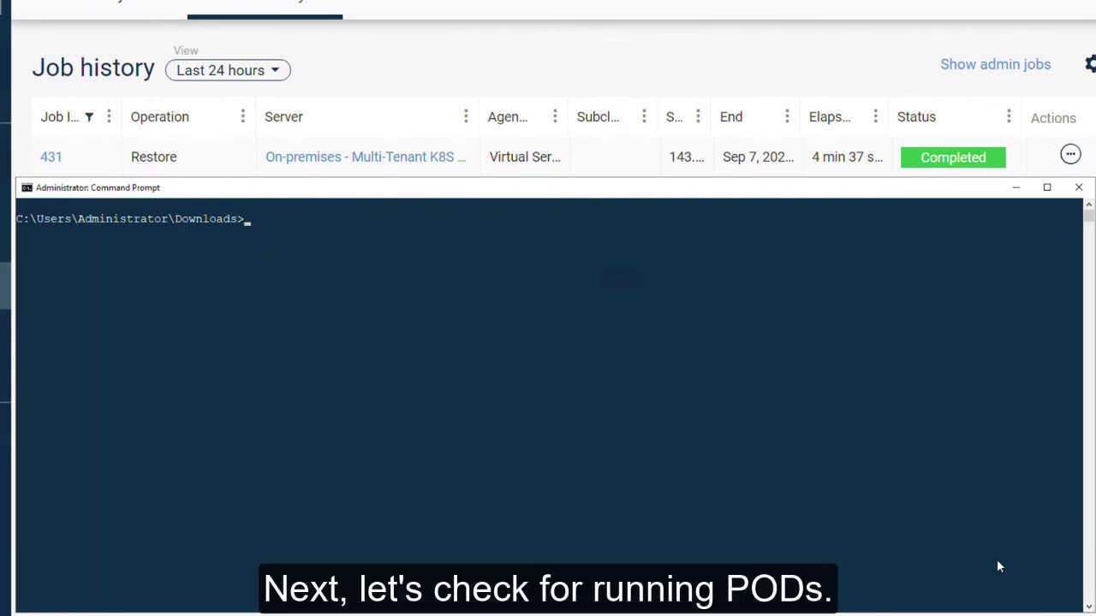
text(kubectl get pods -n)
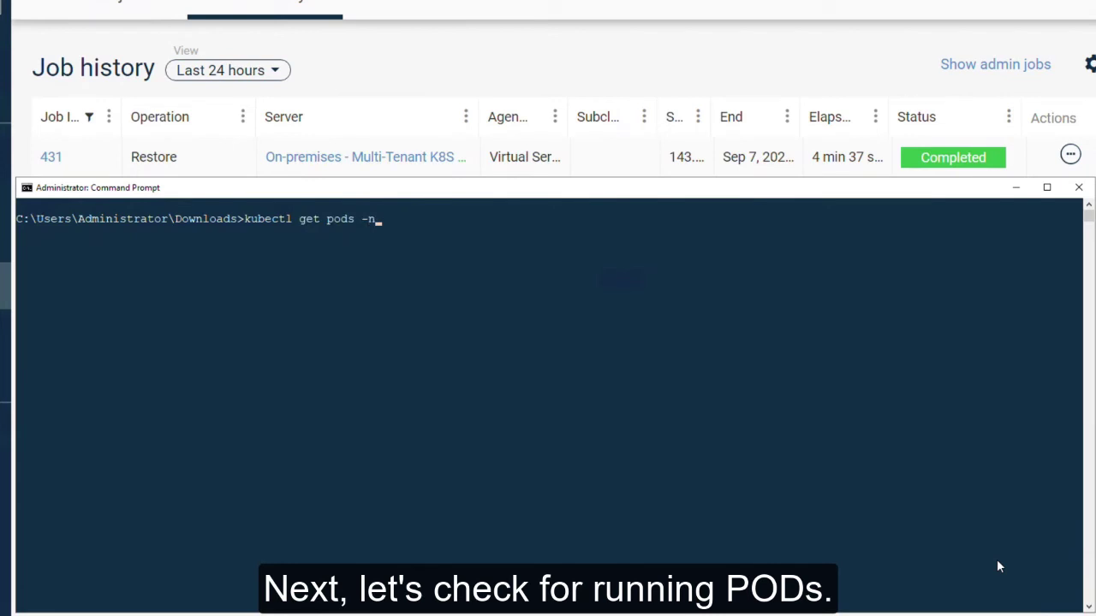
text( development)
key(Return)
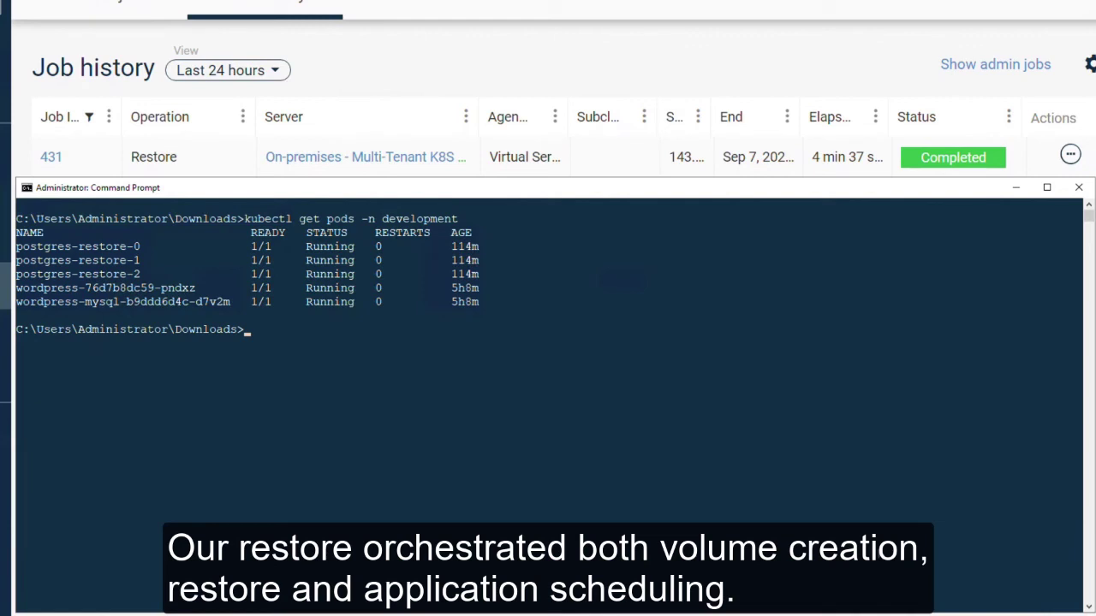
text(kubectl get )
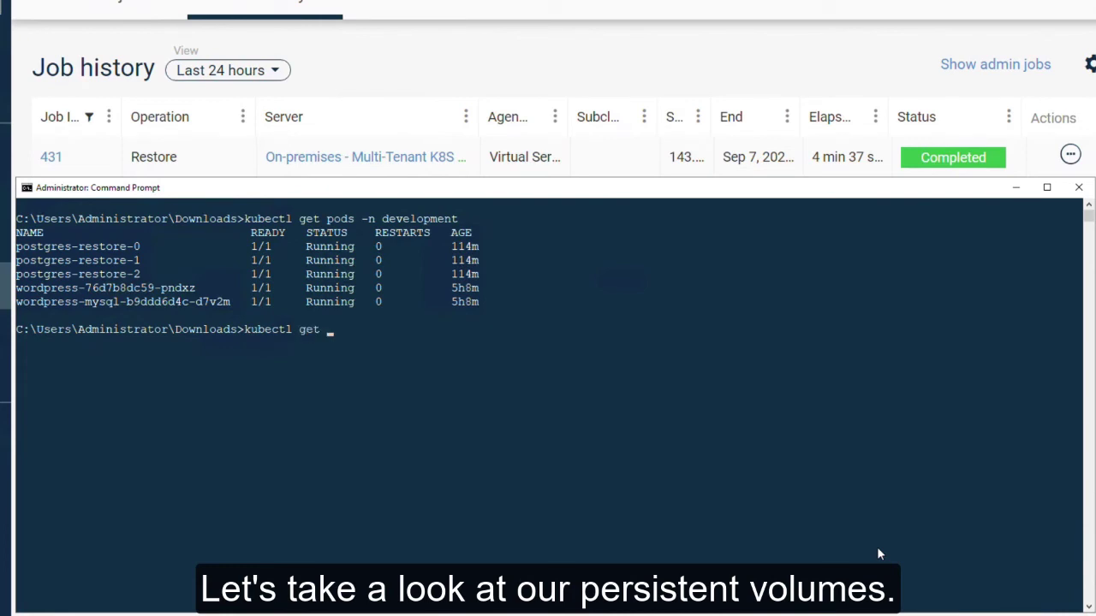
text(persis)
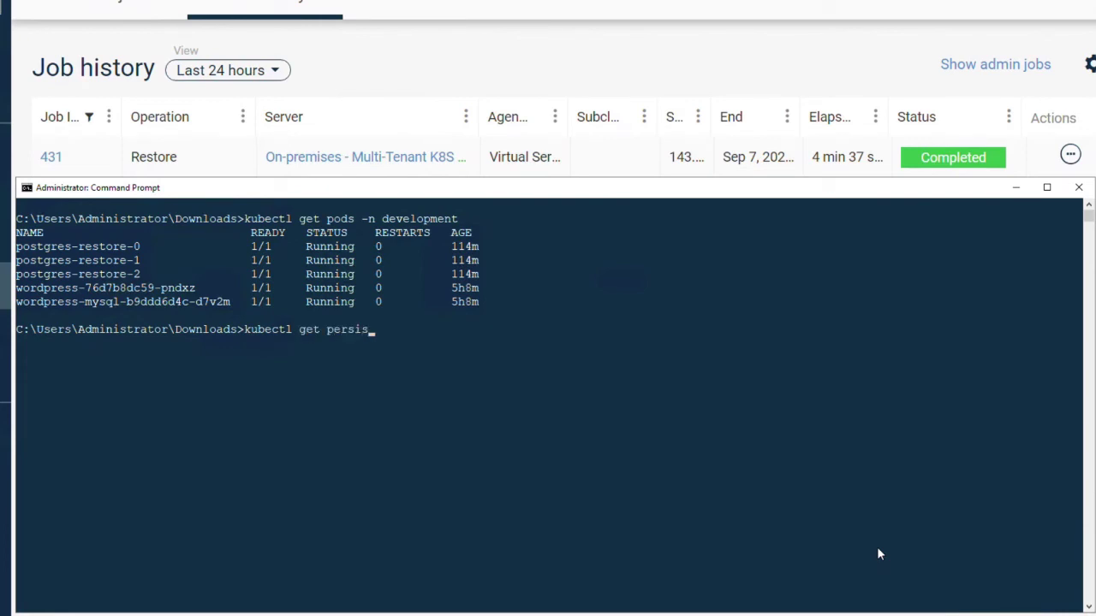
text(tentvolumes)
- List all persistent volumes and prepare a describe command for the restore-1 volume
key(Return)
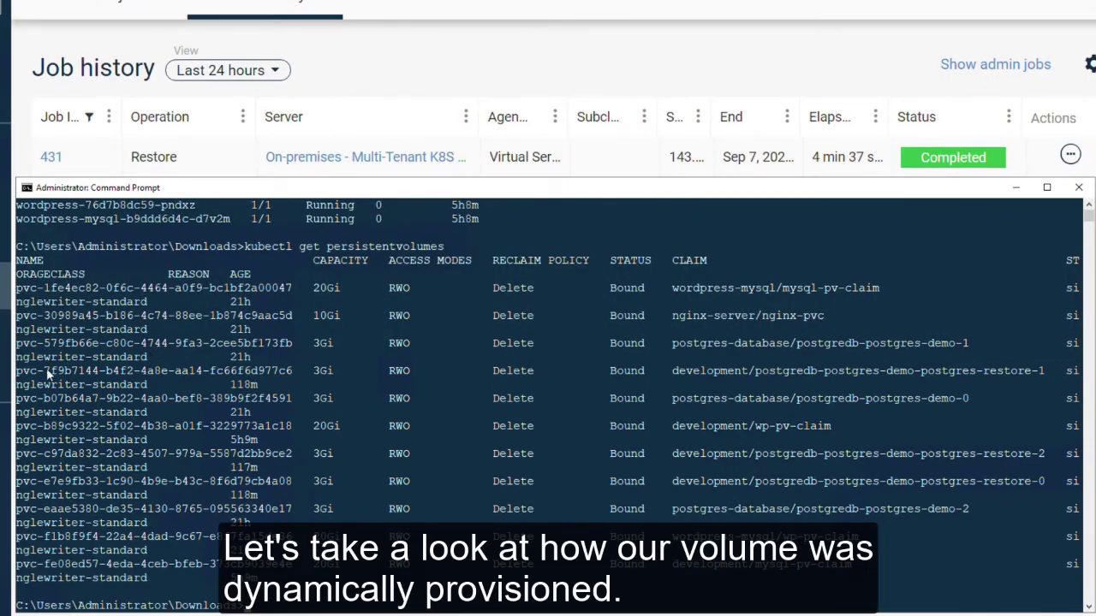
drag(17, 370, 289, 371)
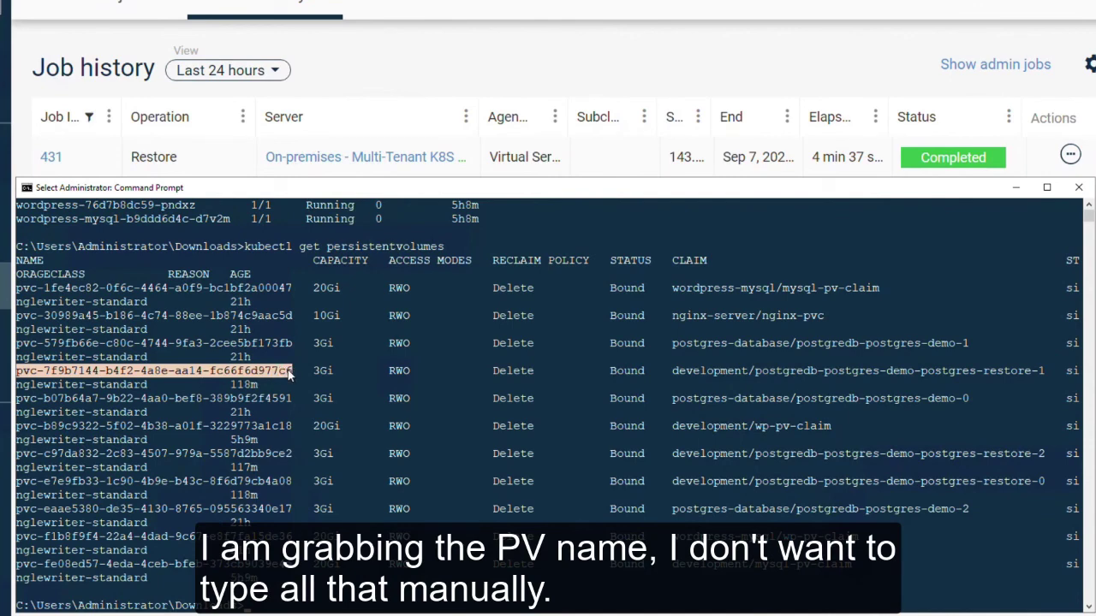
right_click(289, 374)
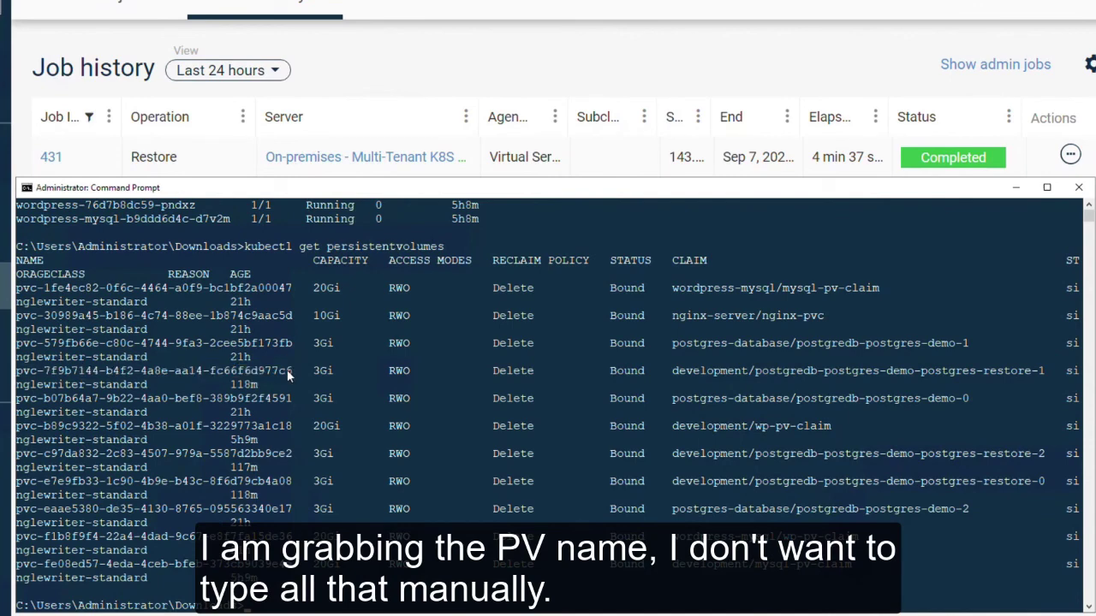
text(kubectl describe )
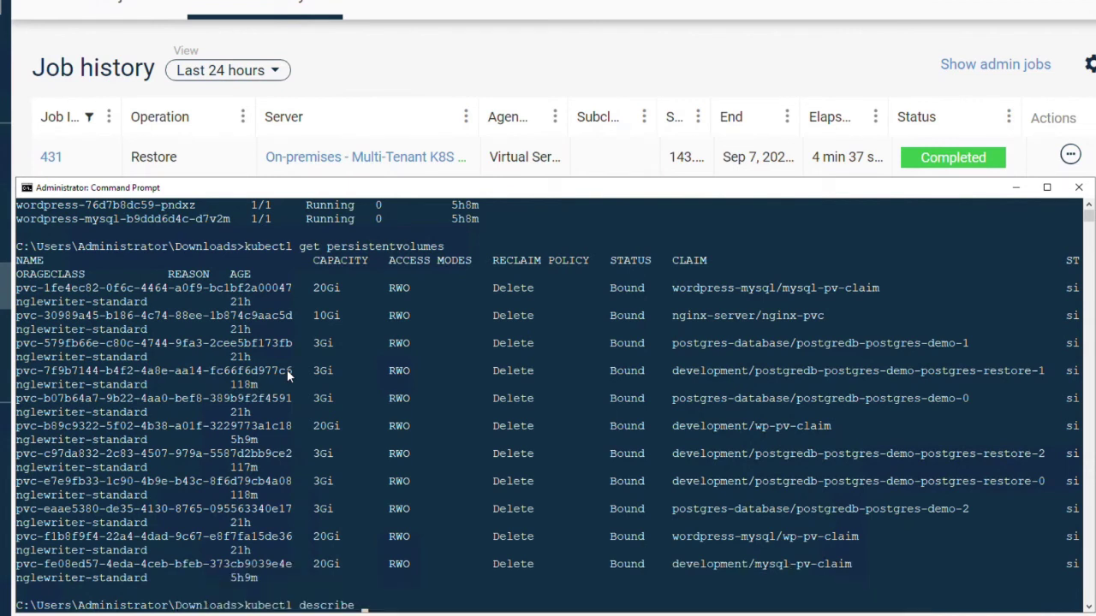
text(pv )
text(pvc-7f9b7144-b4f2-4a8e-aa14-fc66f6d977c6)
- Describe persistent volume pvc-7f9b7144-b4f2-4a8e-aa14-fc66f6d977c6 to check its provisioning and binding
key(Return)
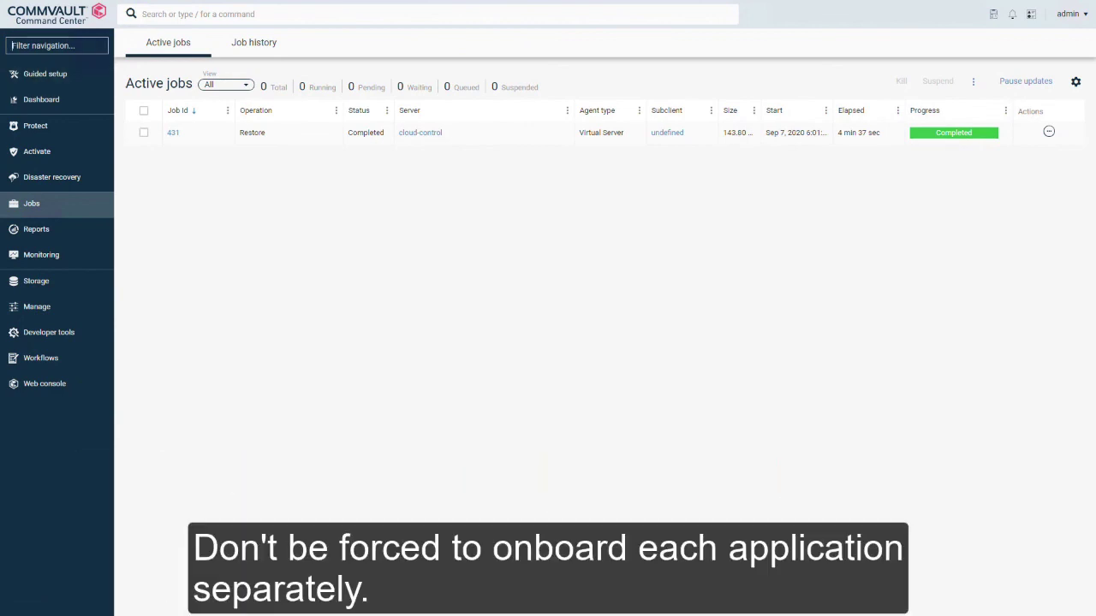
- Go to Manage > Plans via the navigation filter and zoom the page in twice
text(Plans)
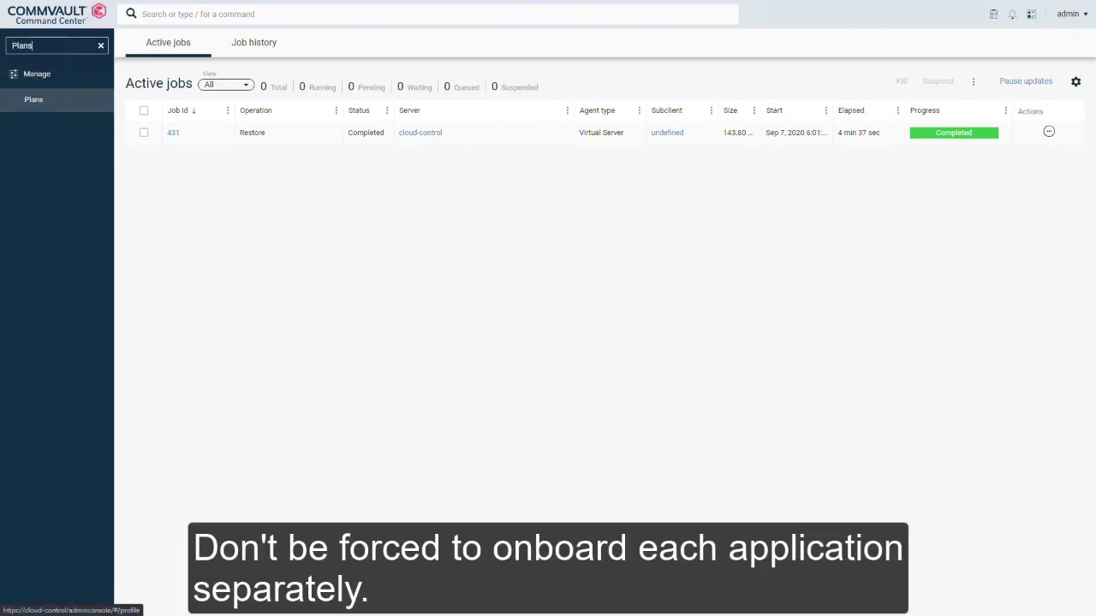
click(34, 99)
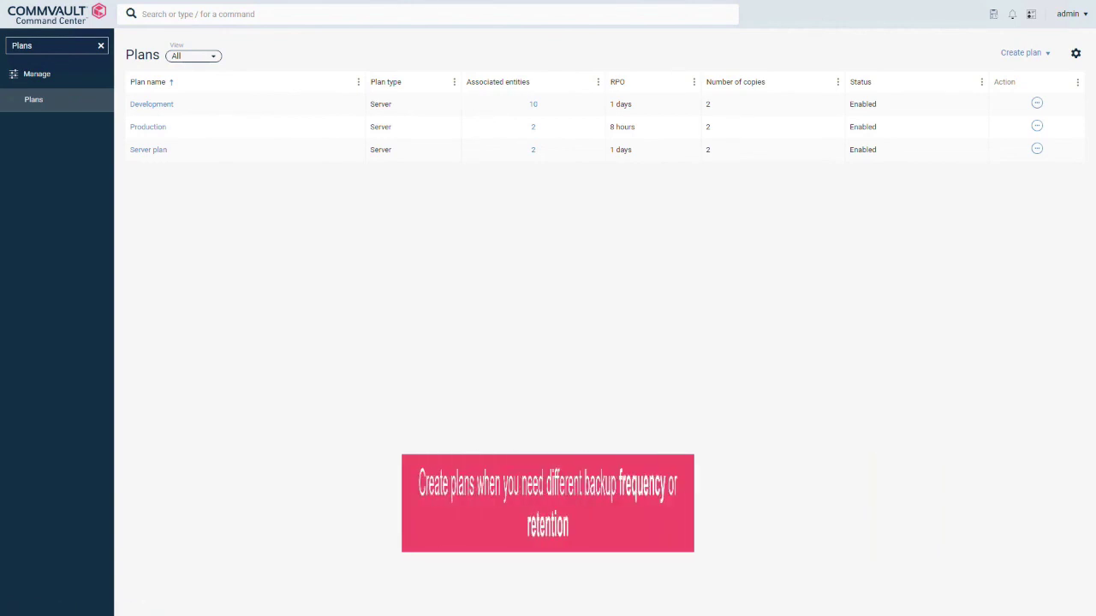
key(ctrl+plus)
key(ctrl+plus)
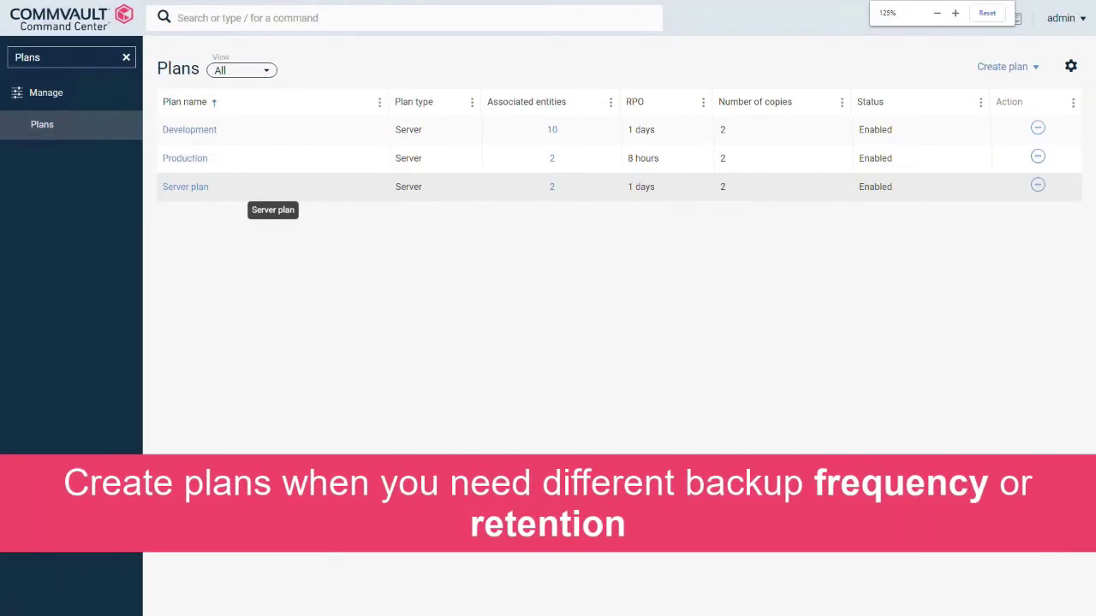
key(ctrl+plus)
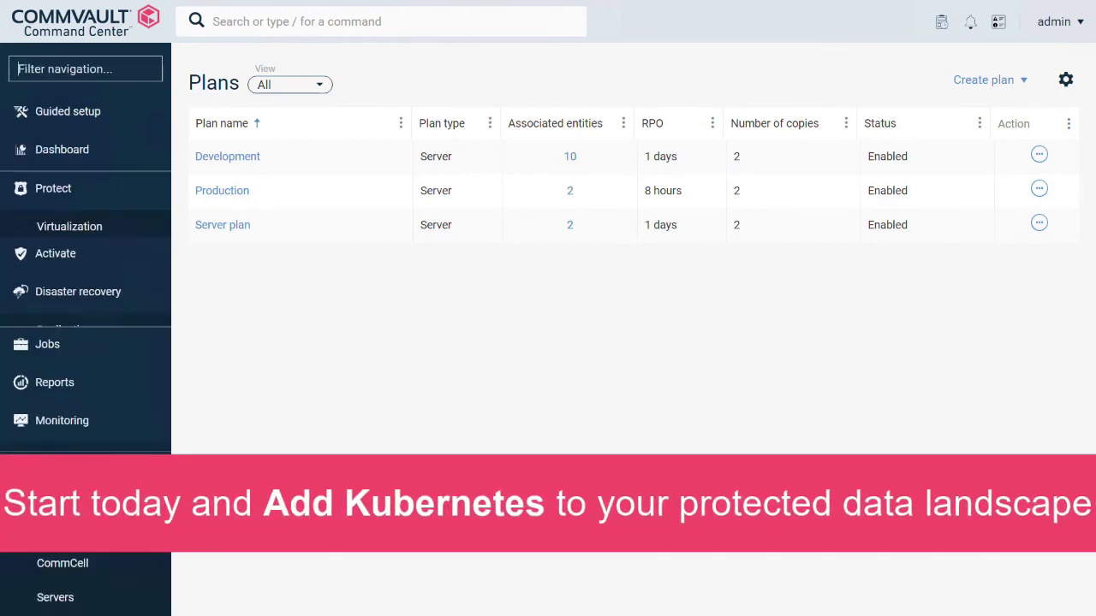
- Go to Protect > Kubernetes via the navigation filter and start adding a new cluster
text(Kubernetes)
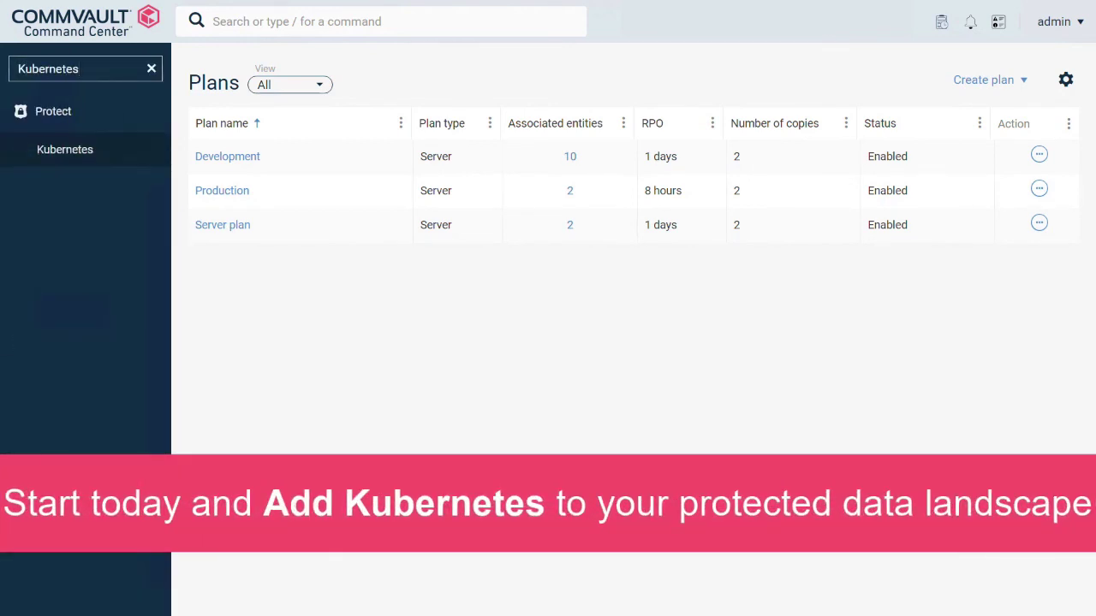
click(64, 149)
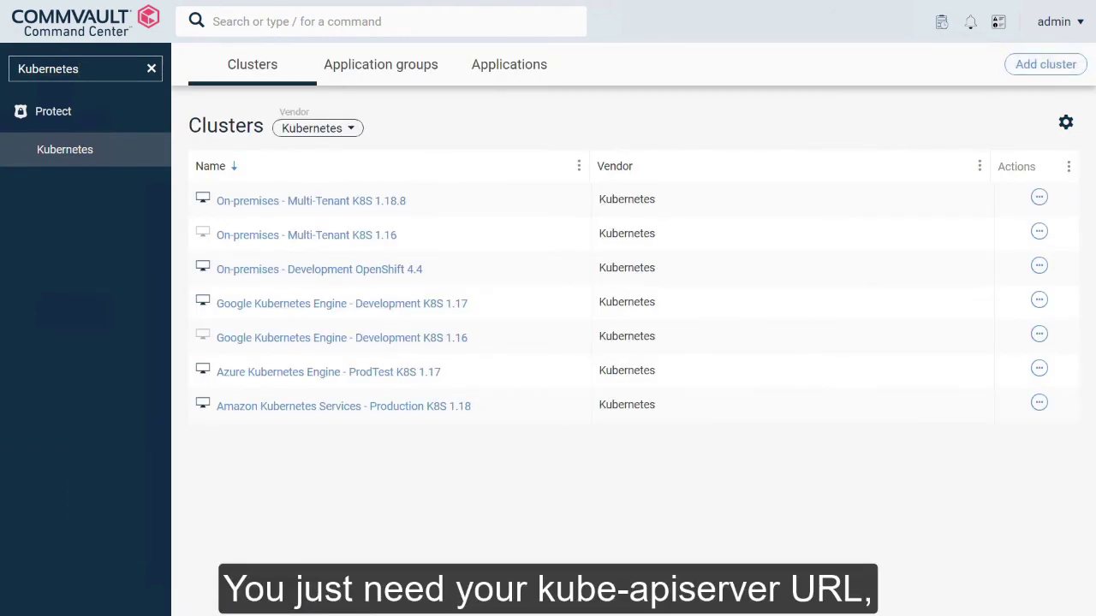
click(1046, 65)
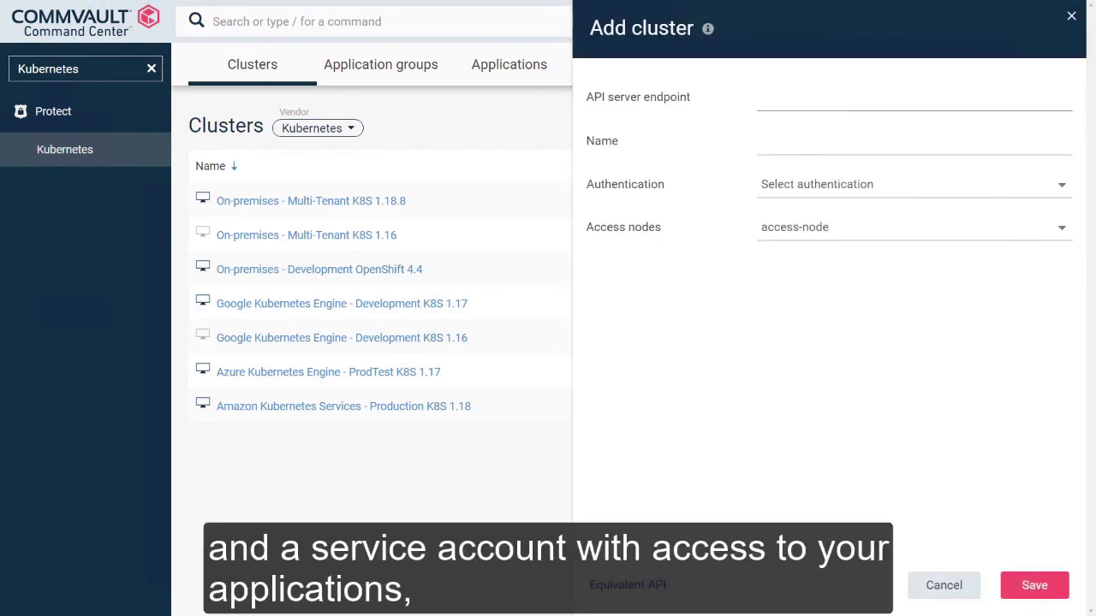